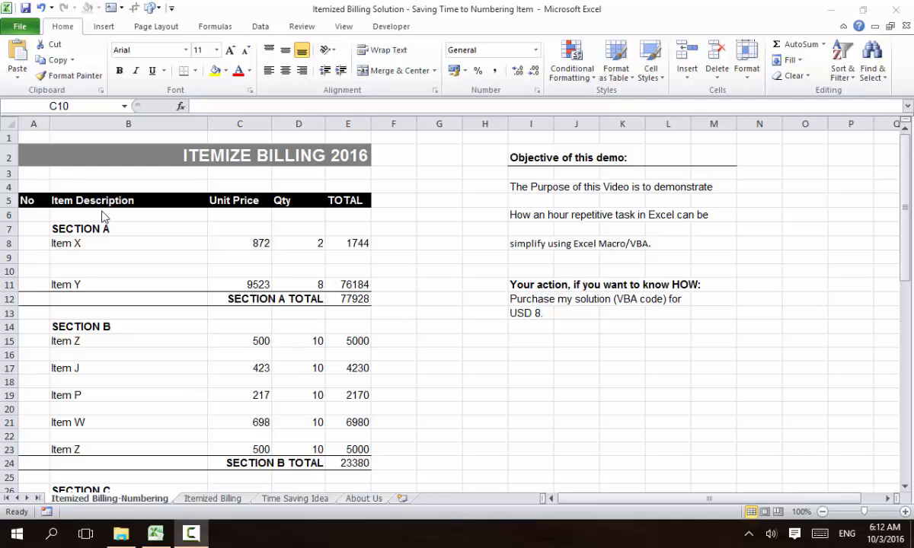
Step: Number the two Section A items 1 and 2 in the No column, at A8 and A11
{"action": "left_click", "coordinate": [28, 244]}
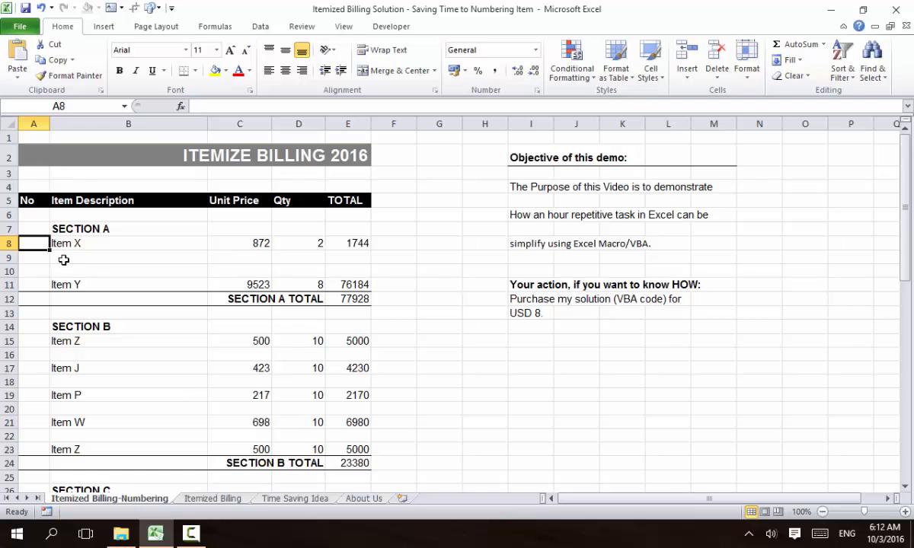
{"action": "type", "text": "1"}
{"action": "key", "text": "Down"}
{"action": "key", "text": "Down"}
{"action": "key", "text": "Down"}
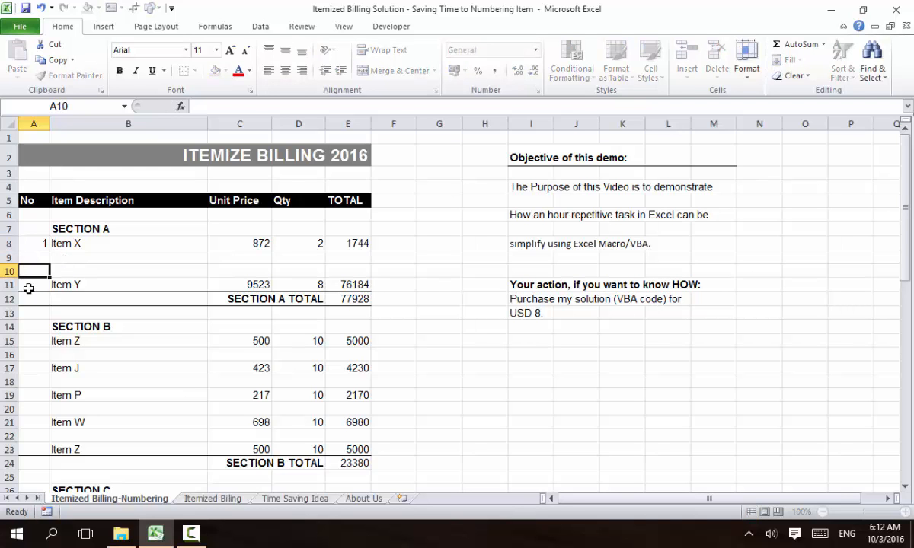
{"action": "type", "text": "2"}
{"action": "key", "text": "Down"}
{"action": "key", "text": "Down"}
{"action": "key", "text": "Down"}
{"action": "key", "text": "Down"}
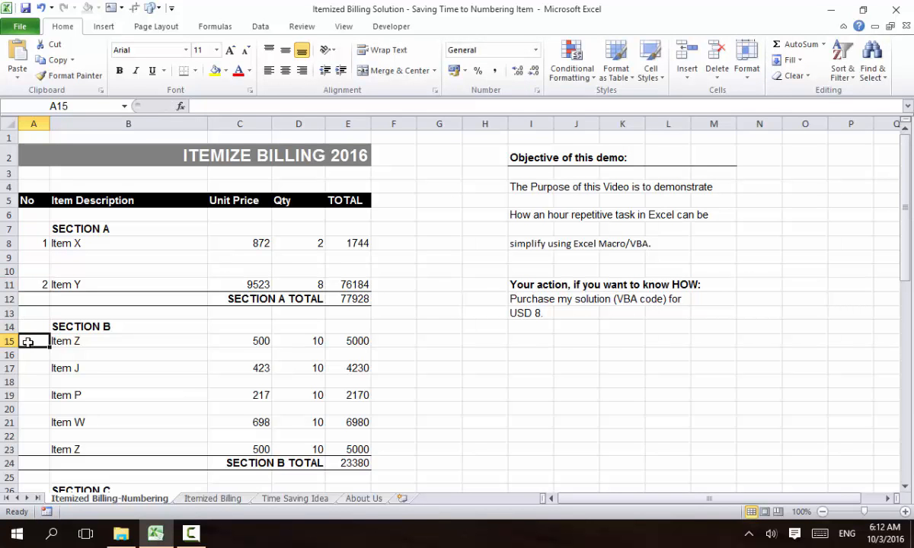
Step: Number the five Section B items 3 through 7 in the No column, in rows 15, 17, 19, 21 and 23
{"action": "type", "text": "3"}
{"action": "key", "text": "Down"}
{"action": "key", "text": "Down"}
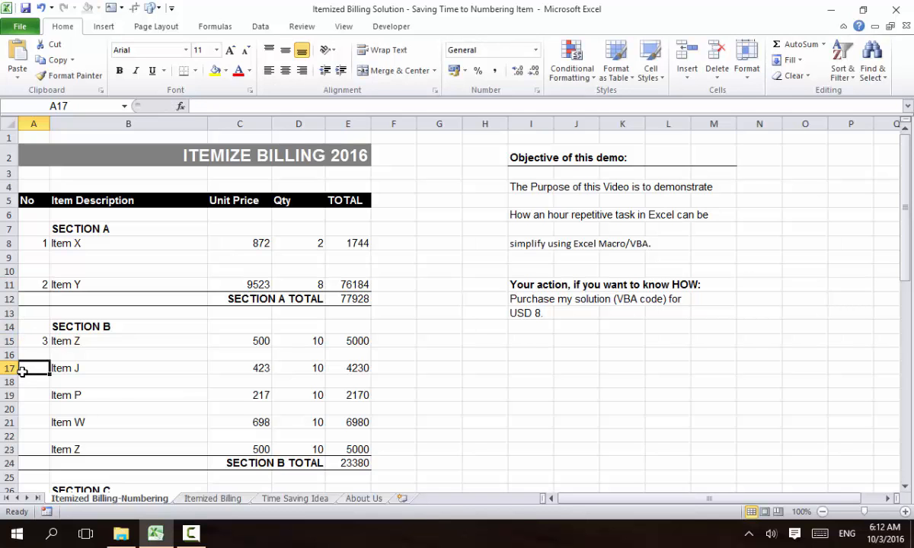
{"action": "type", "text": "4"}
{"action": "key", "text": "Down"}
{"action": "key", "text": "Down"}
{"action": "type", "text": "5"}
{"action": "key", "text": "Down"}
{"action": "key", "text": "Down"}
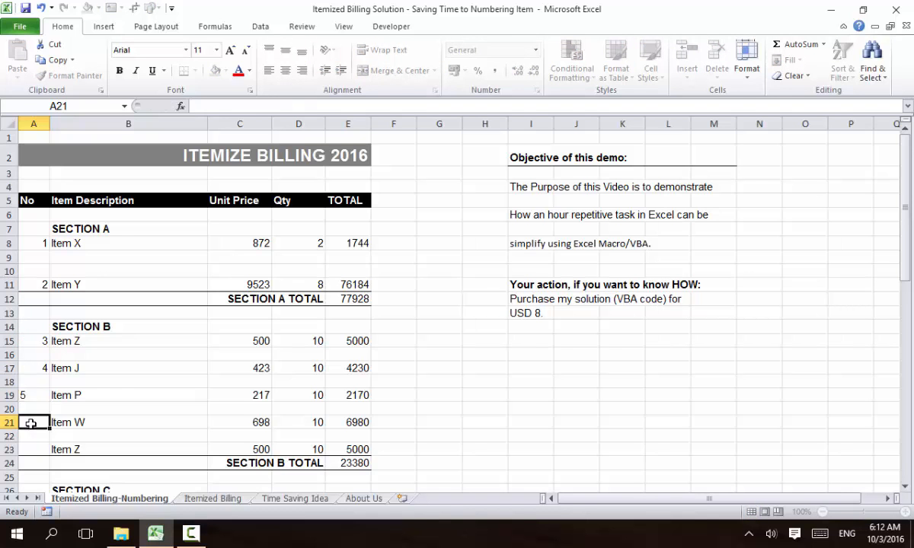
{"action": "type", "text": "6"}
{"action": "left_click", "coordinate": [32, 451]}
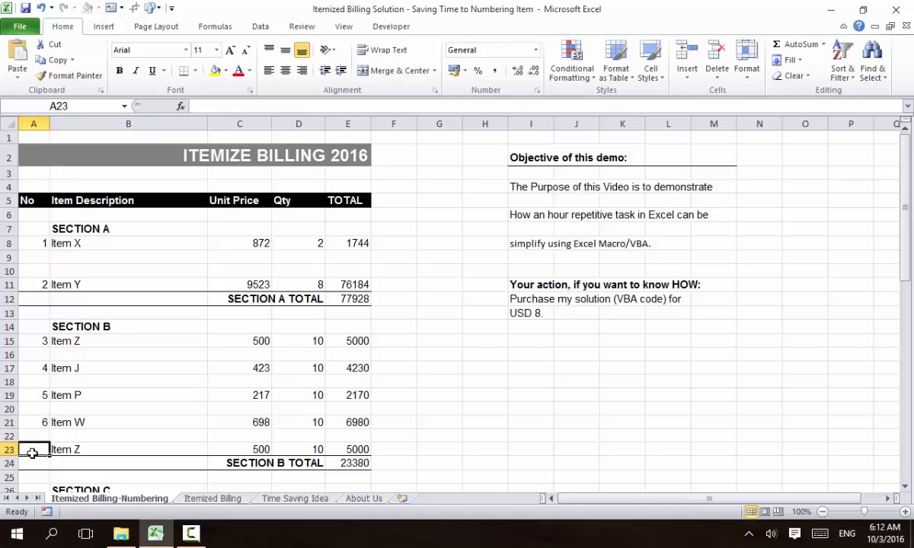
{"action": "type", "text": "7"}
{"action": "left_click", "coordinate": [96, 355]}
Step: Number Item N and Item M of Section C as 8 and 9, in A27 and A29
{"action": "scroll", "coordinate": [97, 356], "scroll_direction": "down", "scroll_amount": 2}
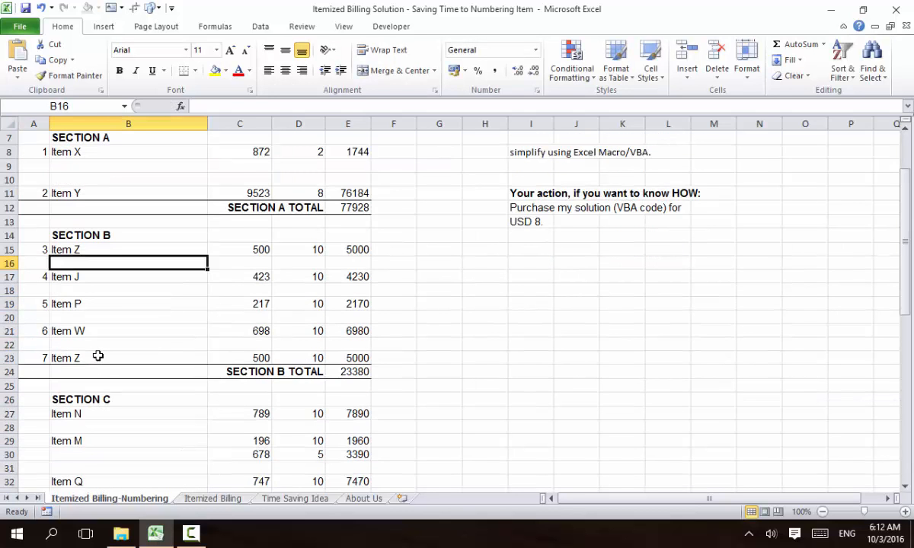
{"action": "scroll", "coordinate": [98, 355], "scroll_direction": "down", "scroll_amount": 2}
{"action": "left_click", "coordinate": [36, 328]}
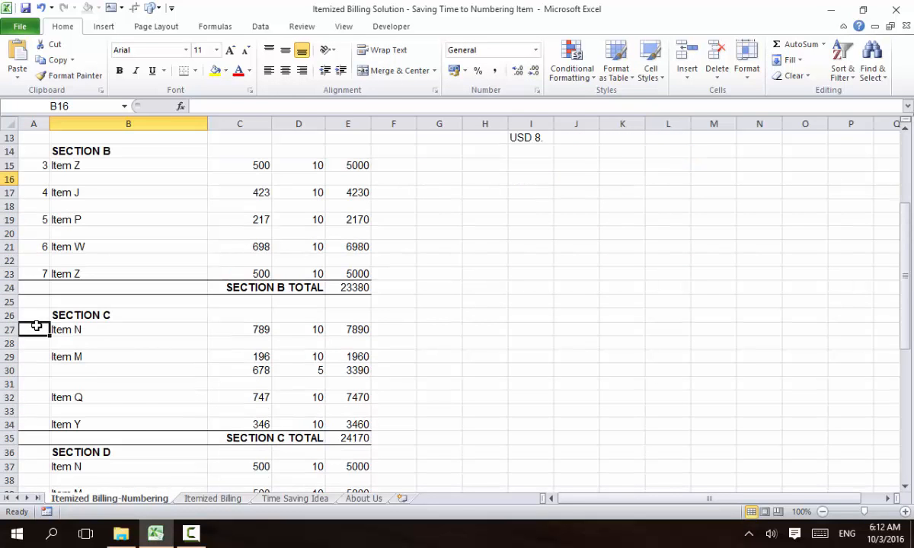
{"action": "type", "text": "8"}
{"action": "left_click", "coordinate": [35, 360]}
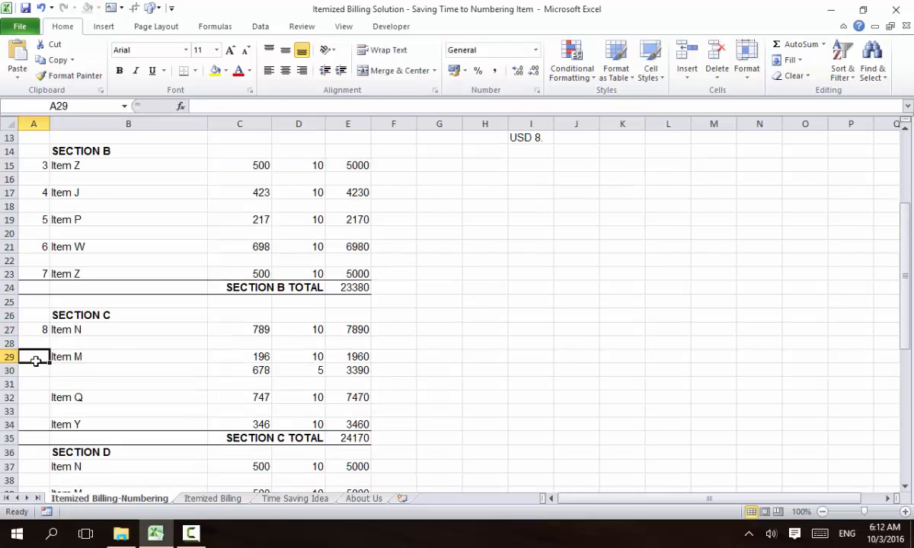
{"action": "type", "text": "9"}
{"action": "left_click", "coordinate": [96, 361]}
Step: Enter 1 and 2 in G8 and G9 and fill the number series down to 10 in G17
{"action": "scroll", "coordinate": [100, 367], "scroll_direction": "up", "scroll_amount": 4}
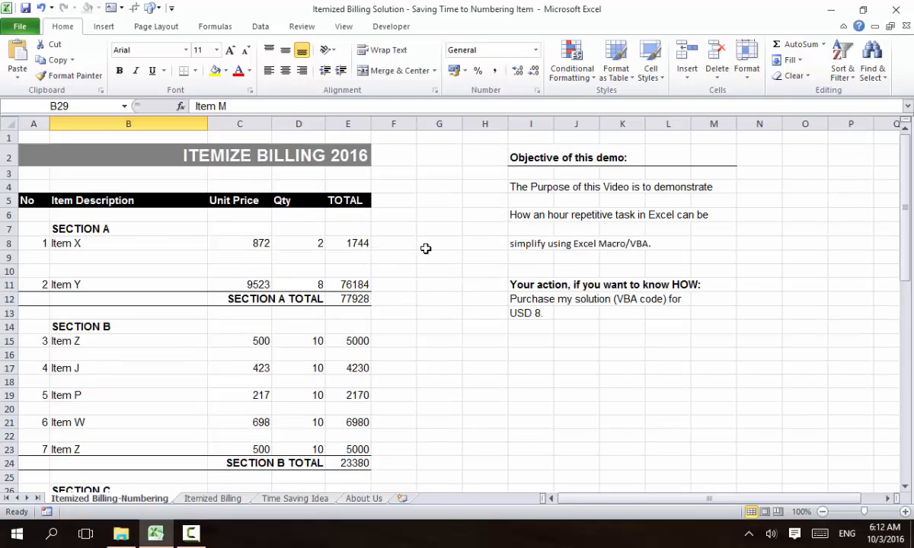
{"action": "left_click", "coordinate": [427, 245]}
{"action": "type", "text": "1"}
{"action": "key", "text": "Return"}
{"action": "type", "text": "2"}
{"action": "key", "text": "Return"}
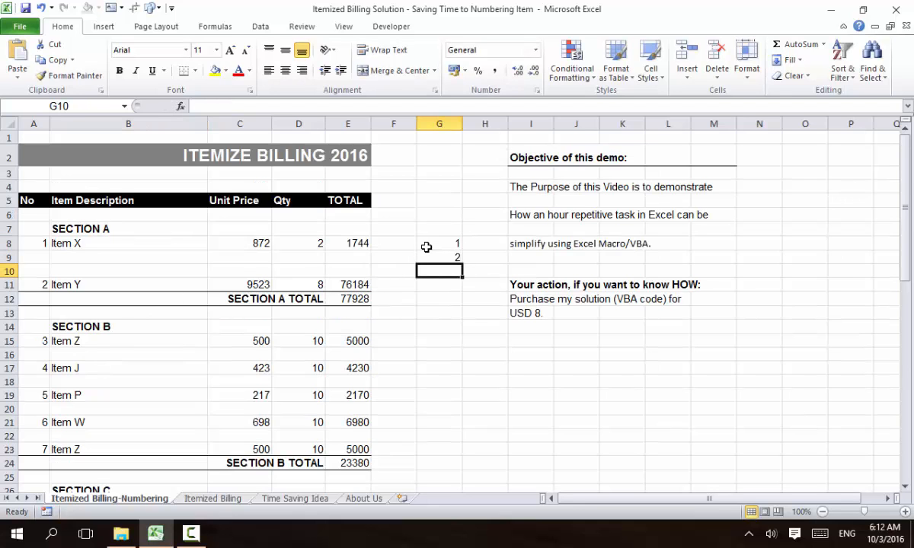
{"action": "key", "text": "Return"}
{"action": "left_click_drag", "start_coordinate": [426, 246], "coordinate": [468, 373]}
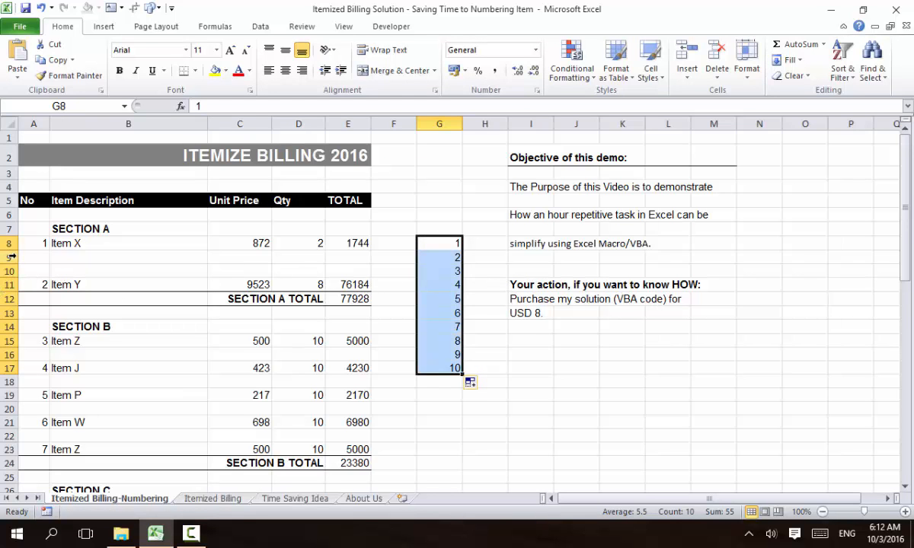
Step: Select the blank rows 9 and 10, and clear the trial number series from column G
{"action": "left_click_drag", "start_coordinate": [4, 258], "coordinate": [4, 271]}
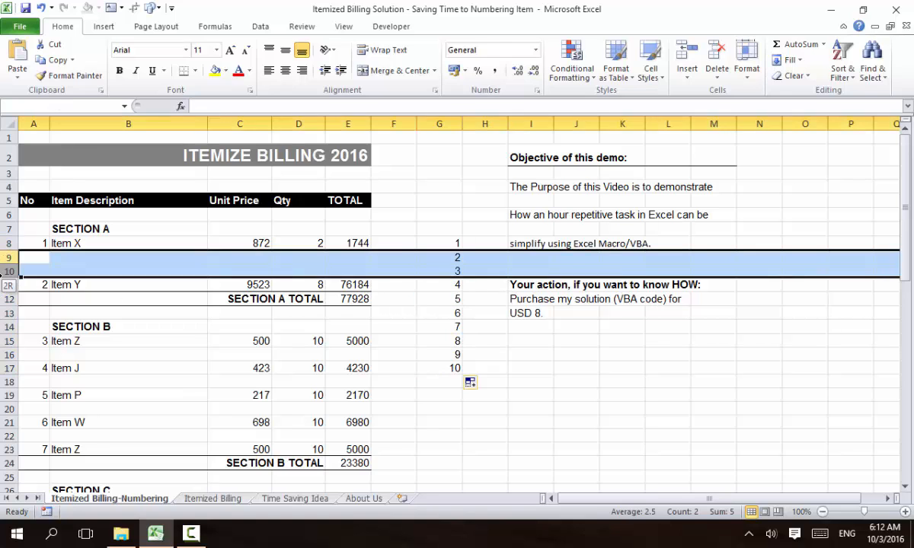
{"action": "left_click_drag", "start_coordinate": [440, 241], "coordinate": [439, 376]}
{"action": "key", "text": "Delete"}
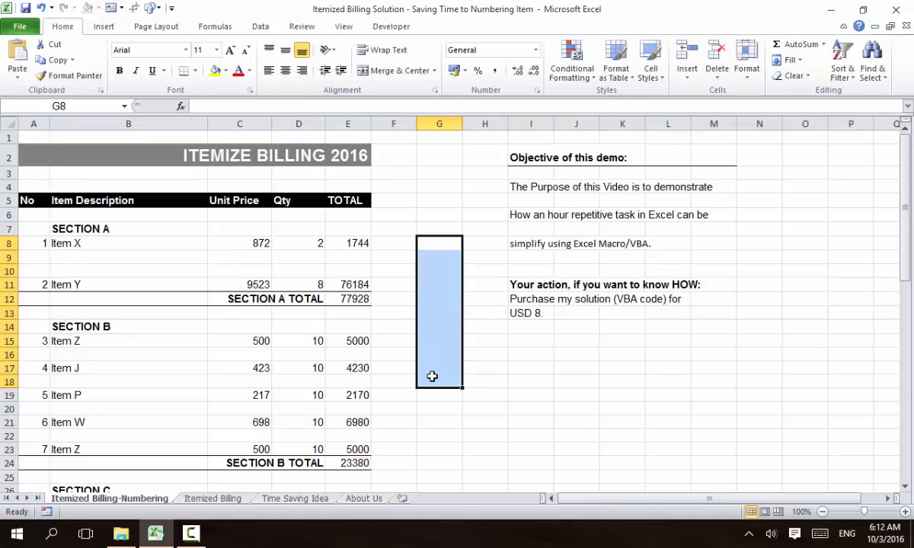
{"action": "left_click", "coordinate": [99, 297]}
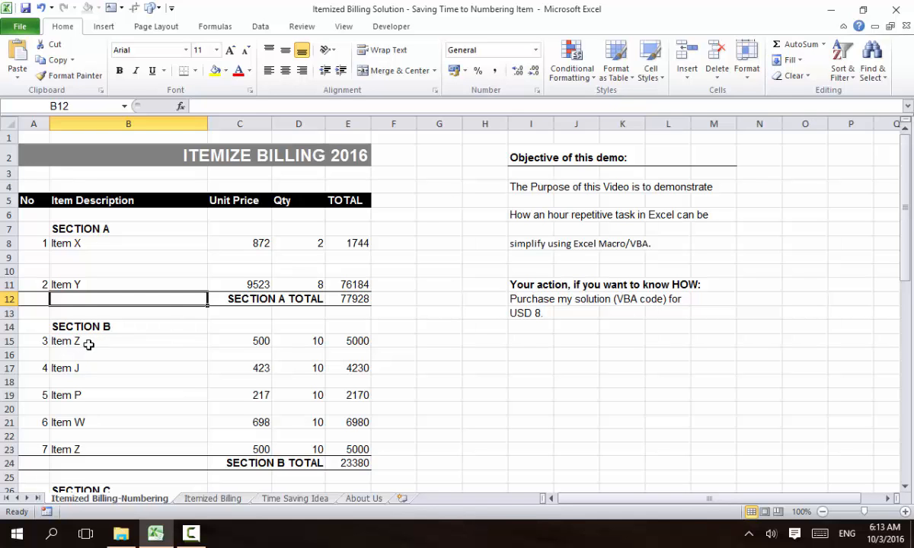
Step: Number Item Q and Item Y of Section C as 10 and 11, in A32 and A34
{"action": "scroll", "coordinate": [88, 345], "scroll_direction": "down", "scroll_amount": 4}
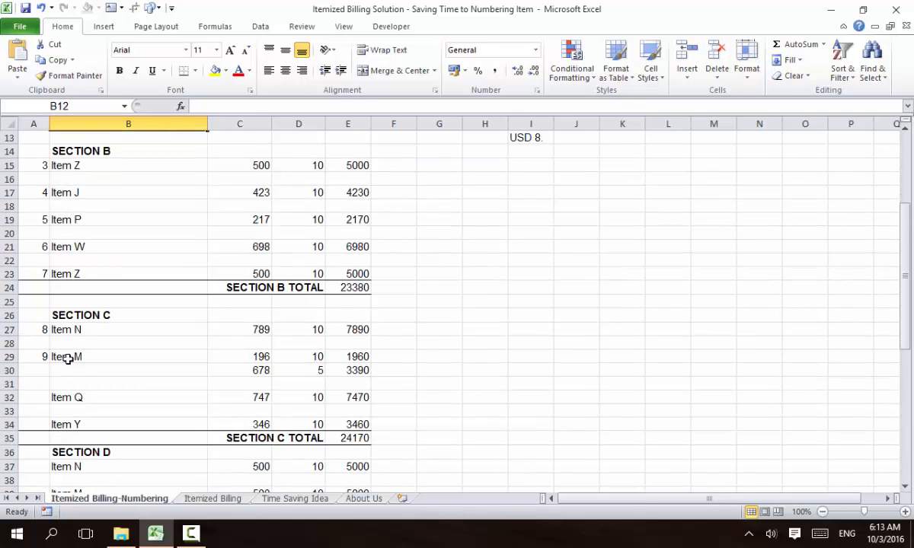
{"action": "left_click", "coordinate": [40, 395]}
{"action": "type", "text": "10"}
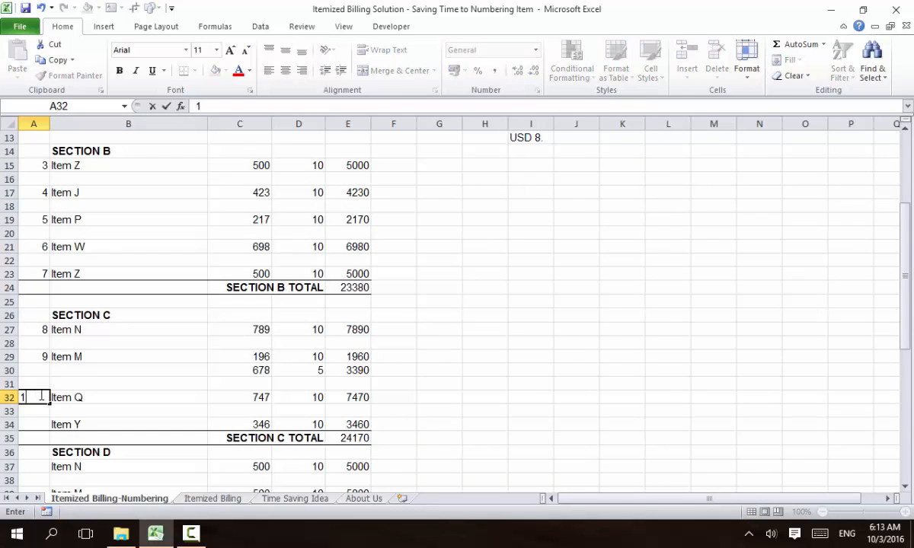
{"action": "left_click", "coordinate": [73, 370]}
{"action": "left_click", "coordinate": [38, 422]}
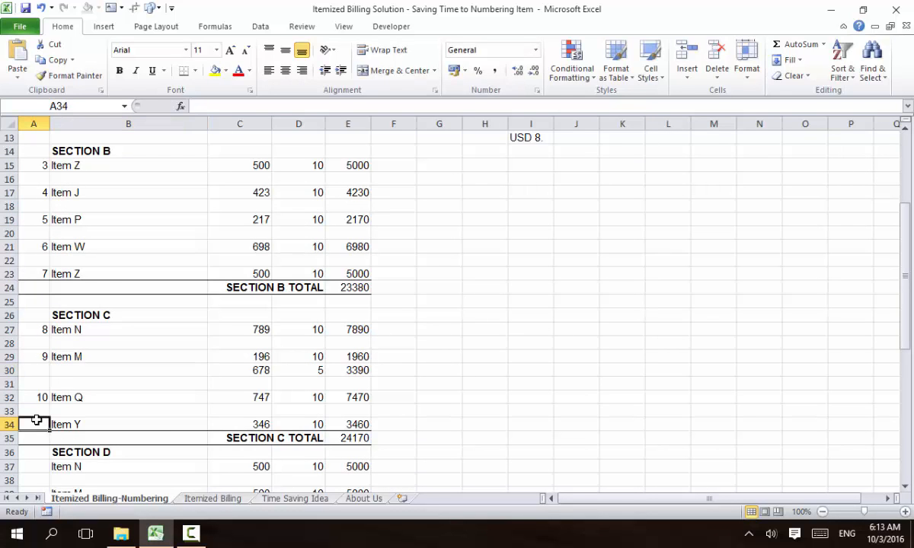
{"action": "type", "text": "11"}
{"action": "left_click", "coordinate": [82, 382]}
Step: Number Items N, M and Q of Section D as 12, 13 and 14, in A37, A39 and A41
{"action": "scroll", "coordinate": [115, 382], "scroll_direction": "down", "scroll_amount": 1}
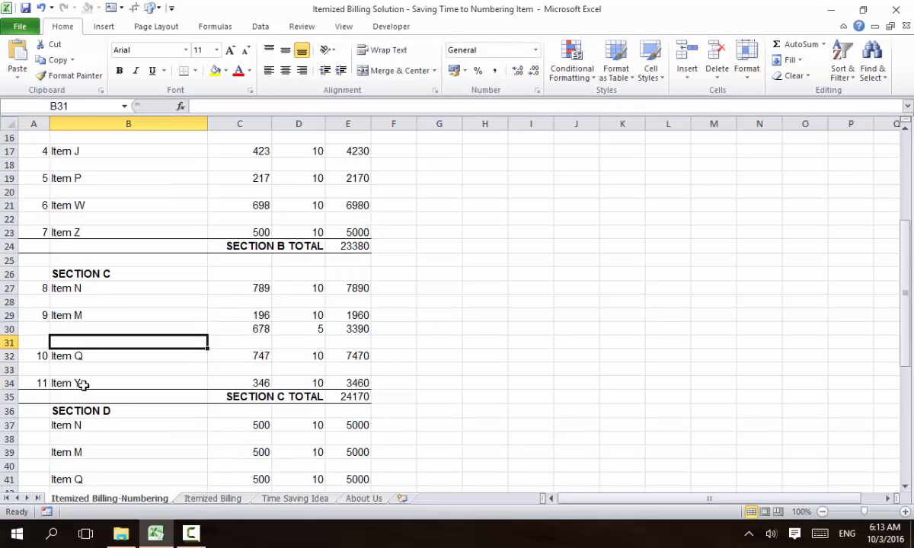
{"action": "left_click", "coordinate": [38, 424]}
{"action": "type", "text": "12"}
{"action": "left_click", "coordinate": [95, 369]}
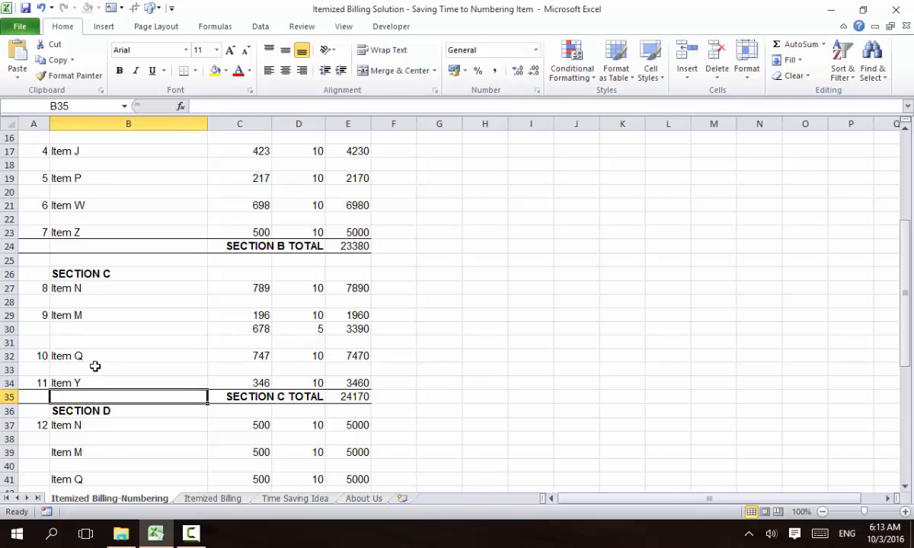
{"action": "scroll", "coordinate": [90, 366], "scroll_direction": "down", "scroll_amount": 2}
{"action": "scroll", "coordinate": [91, 366], "scroll_direction": "down", "scroll_amount": 2}
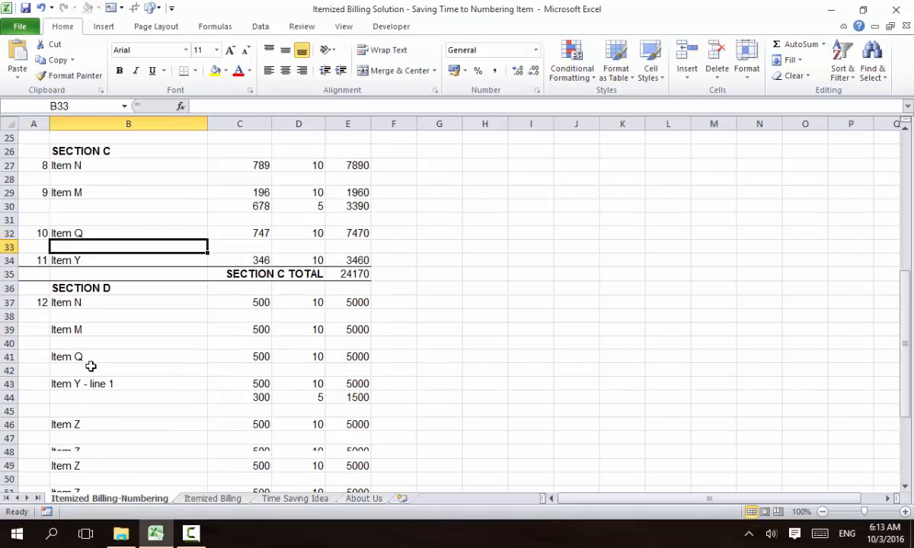
{"action": "left_click", "coordinate": [33, 289]}
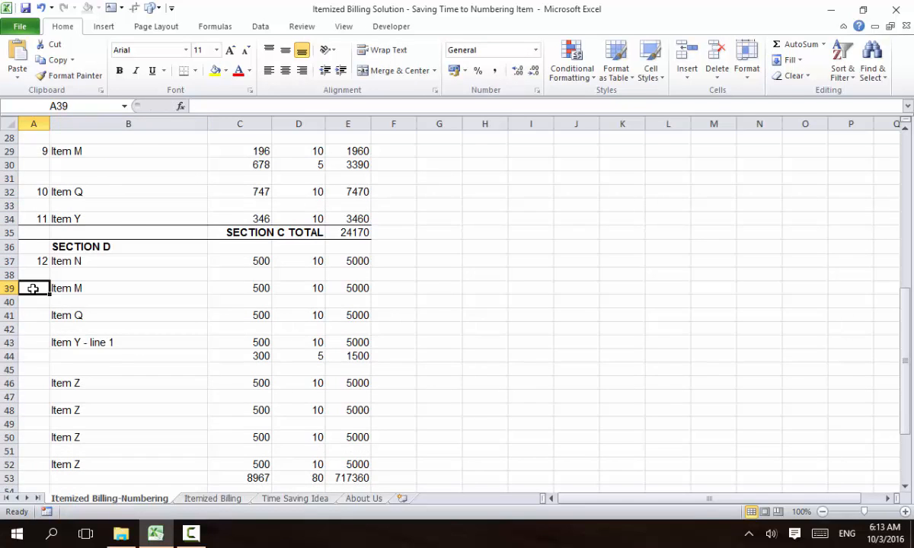
{"action": "type", "text": "13"}
{"action": "left_click", "coordinate": [32, 315]}
{"action": "type", "text": "14"}
Step: Number Item Y - line 1 as 15 in A43 and the first Item Z of Section D as 16 in A46
{"action": "left_click", "coordinate": [64, 343]}
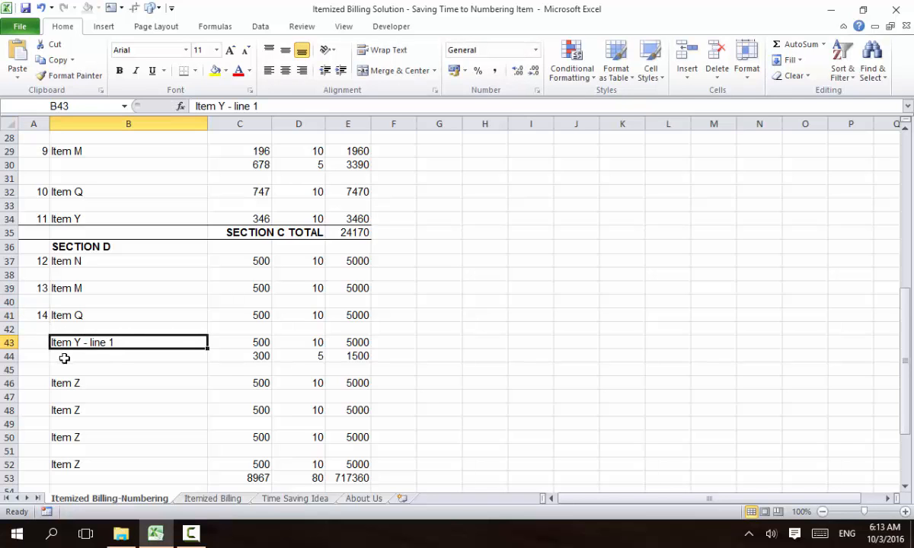
{"action": "left_click", "coordinate": [33, 342]}
{"action": "type", "text": "15"}
{"action": "left_click", "coordinate": [70, 370]}
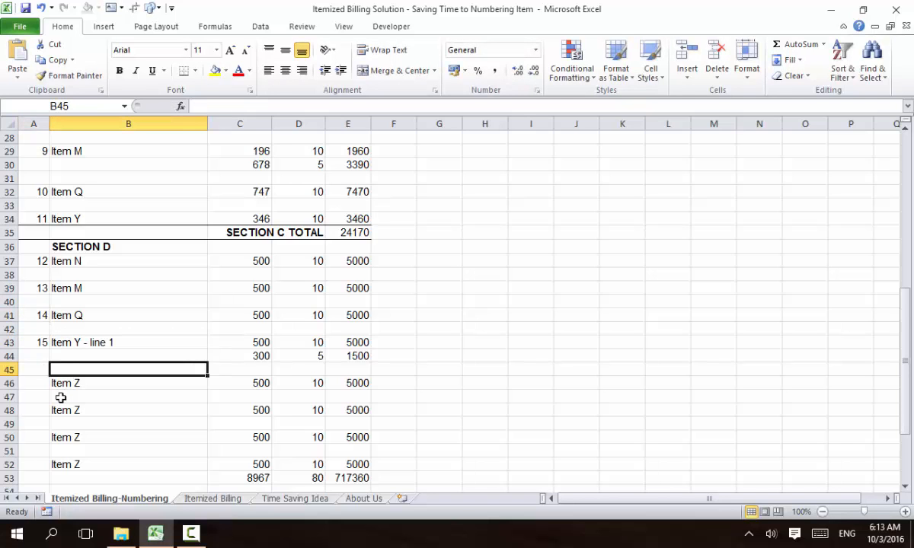
{"action": "left_click", "coordinate": [31, 383]}
{"action": "type", "text": "1"}
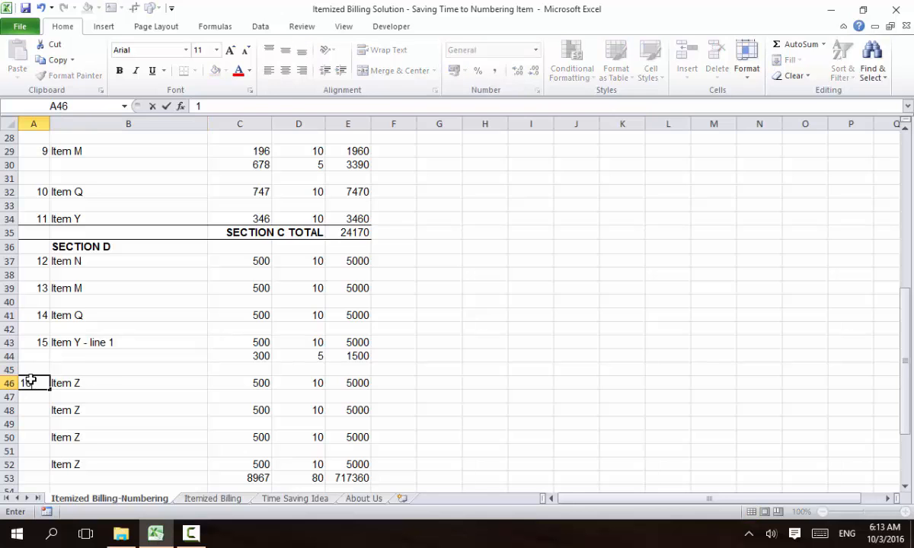
{"action": "type", "text": "96"}
{"action": "left_click", "coordinate": [114, 368]}
Step: Delete rows 19 and 20, removing Item P and the blank row below it from Section B
{"action": "scroll", "coordinate": [67, 365], "scroll_direction": "up", "scroll_amount": 4}
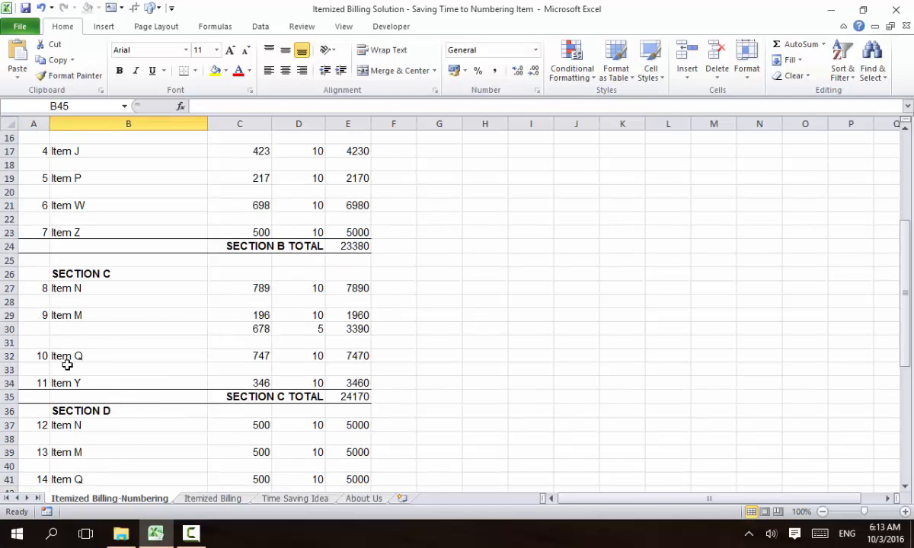
{"action": "scroll", "coordinate": [67, 363], "scroll_direction": "up", "scroll_amount": 1}
{"action": "scroll", "coordinate": [42, 267], "scroll_direction": "up", "scroll_amount": 4}
{"action": "scroll", "coordinate": [69, 306], "scroll_direction": "down", "scroll_amount": 2}
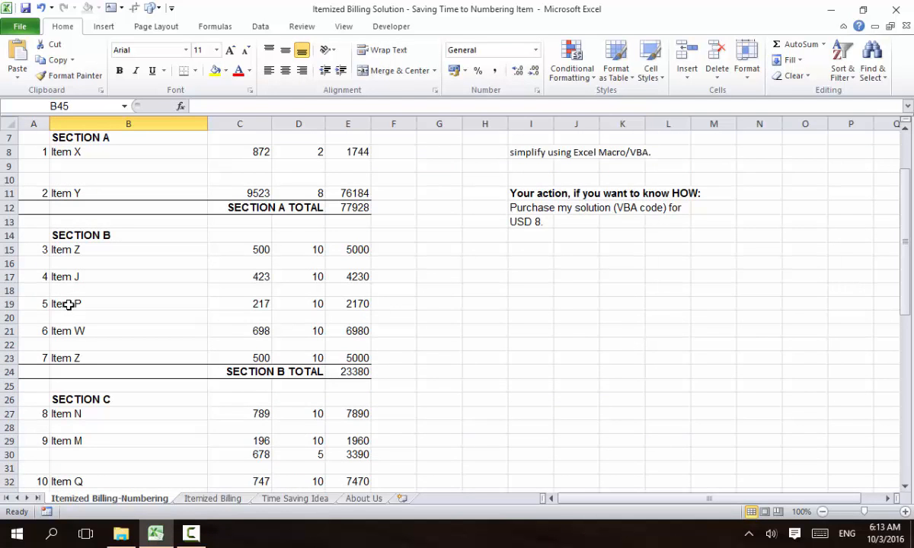
{"action": "left_click", "coordinate": [6, 304]}
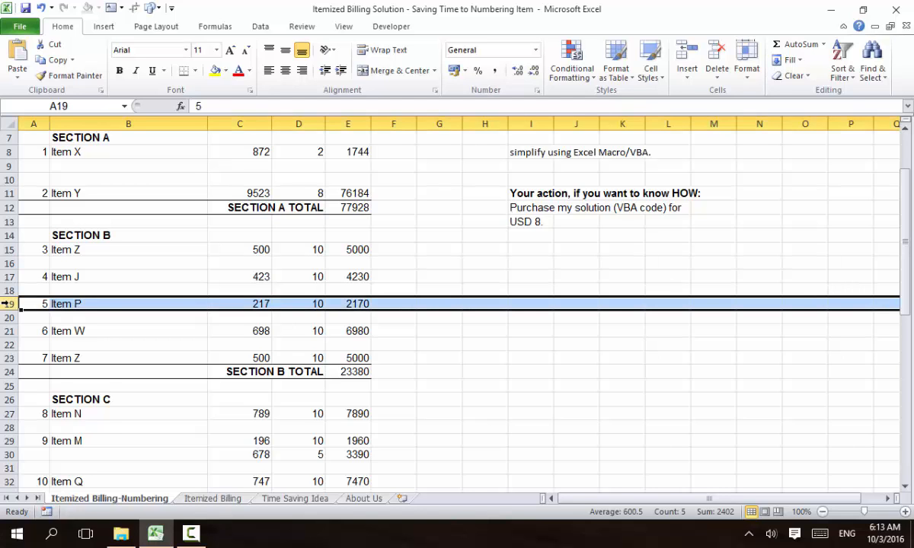
{"action": "right_click", "coordinate": [6, 304]}
{"action": "key", "text": "Escape"}
{"action": "left_click_drag", "start_coordinate": [9, 304], "coordinate": [10, 317]}
{"action": "right_click", "coordinate": [11, 317]}
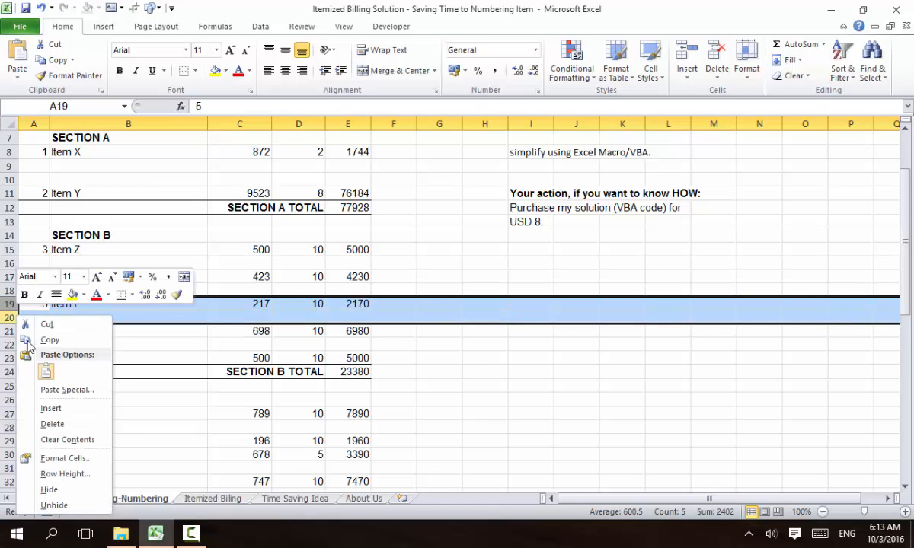
{"action": "left_click", "coordinate": [63, 424]}
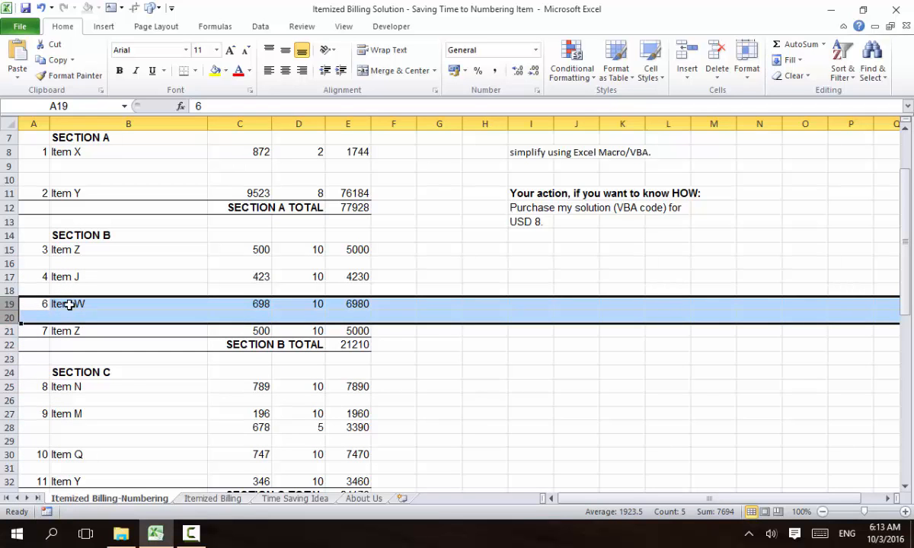
Step: Renumber Item W as 5 in A19 and the last Section B item, Item Z, as 6 in A21
{"action": "left_click", "coordinate": [70, 303]}
{"action": "left_click", "coordinate": [34, 304]}
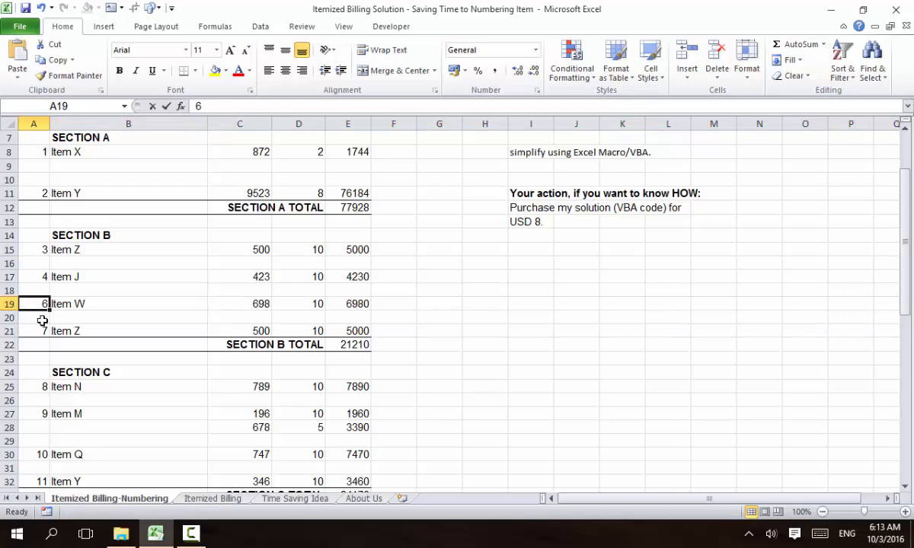
{"action": "type", "text": "5"}
{"action": "left_click", "coordinate": [35, 328]}
{"action": "type", "text": "6"}
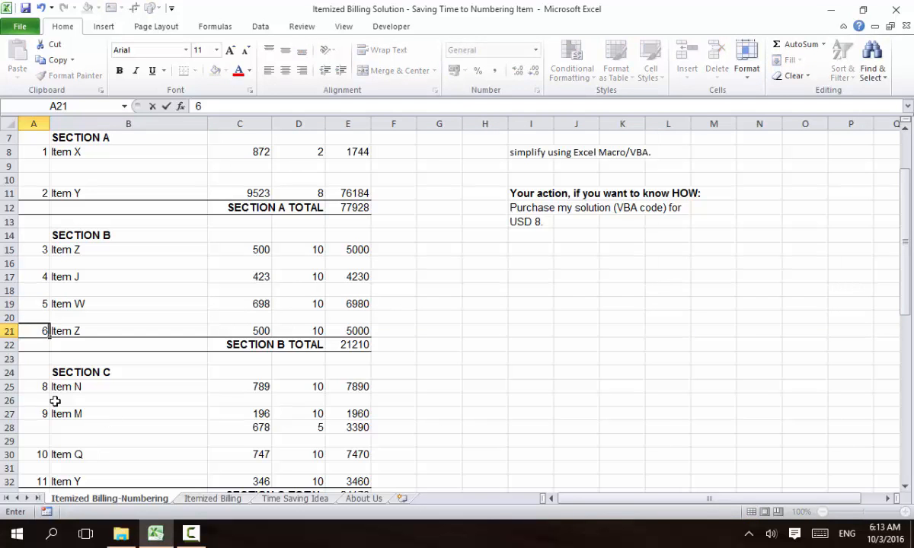
Step: Renumber Item N and Item M of Section C as 7 and 8, in A25 and A27
{"action": "left_click", "coordinate": [35, 386]}
{"action": "type", "text": "7"}
{"action": "left_click", "coordinate": [36, 413]}
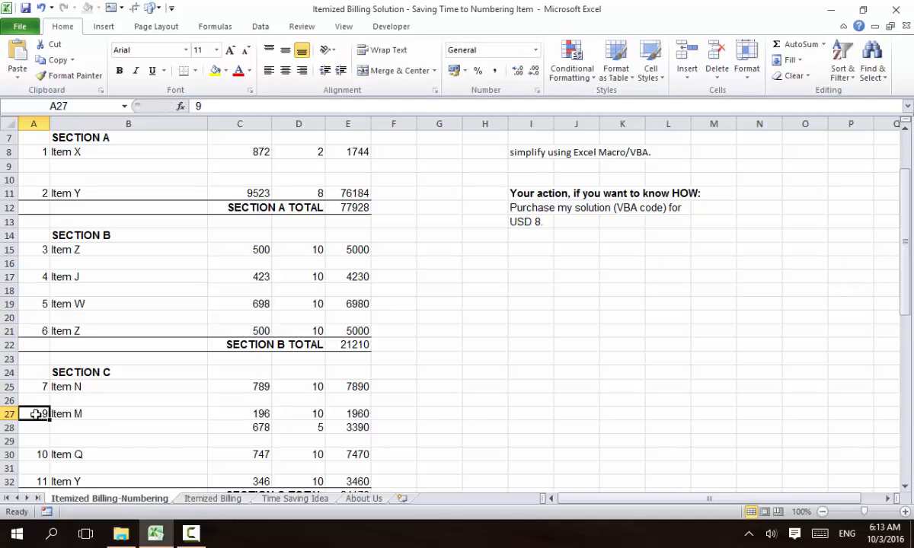
{"action": "type", "text": "8"}
{"action": "left_click", "coordinate": [88, 428]}
{"action": "scroll", "coordinate": [92, 428], "scroll_direction": "down", "scroll_amount": 4}
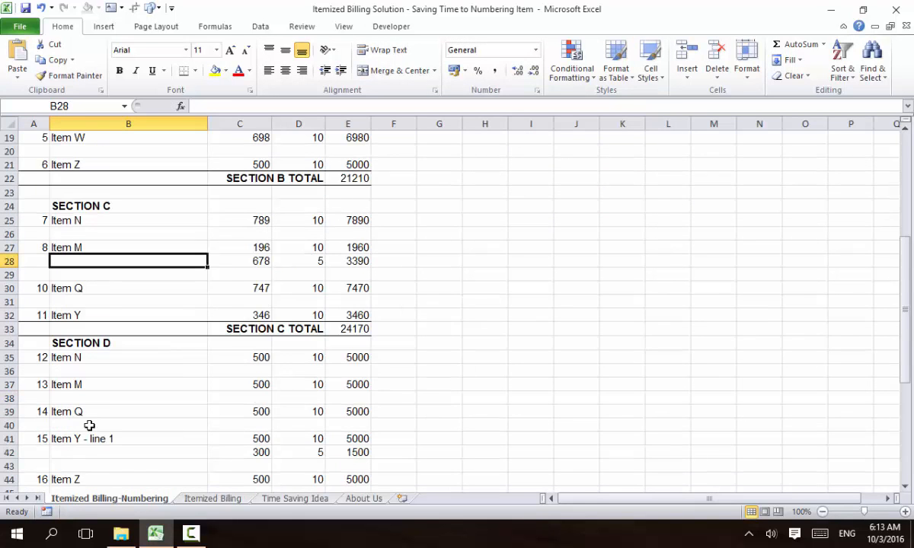
{"action": "scroll", "coordinate": [89, 424], "scroll_direction": "down", "scroll_amount": 2}
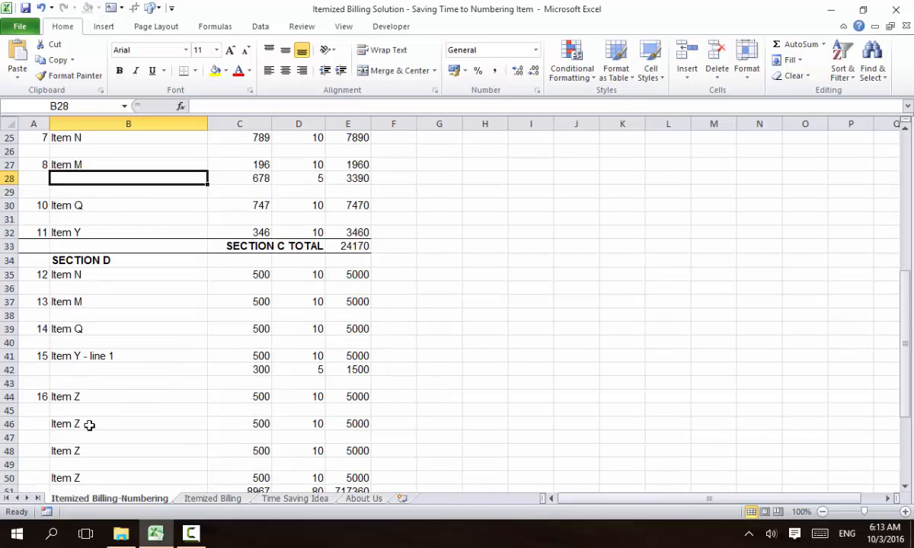
Step: Renumber Item Q and Item Y of Section C as 9 and 10, in A30 and A32
{"action": "scroll", "coordinate": [89, 425], "scroll_direction": "down", "scroll_amount": 2}
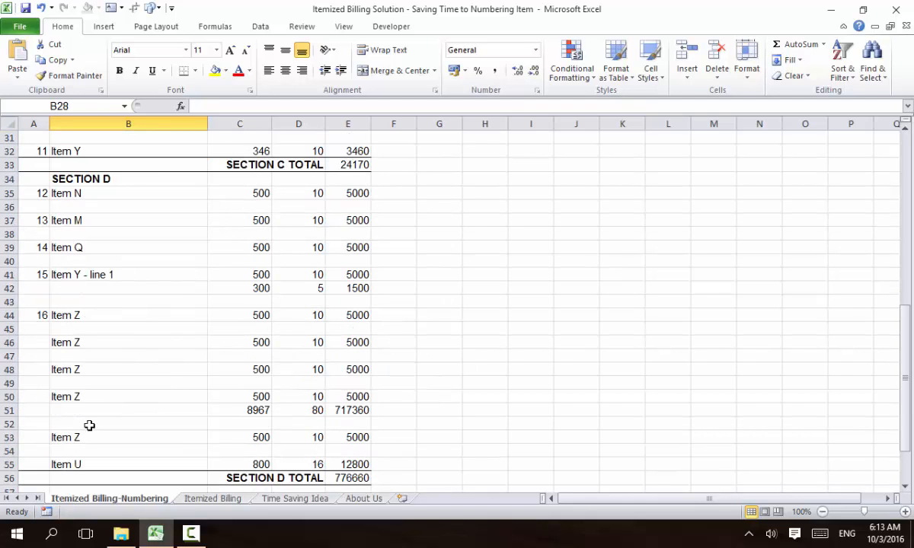
{"action": "scroll", "coordinate": [89, 425], "scroll_direction": "up", "scroll_amount": 4}
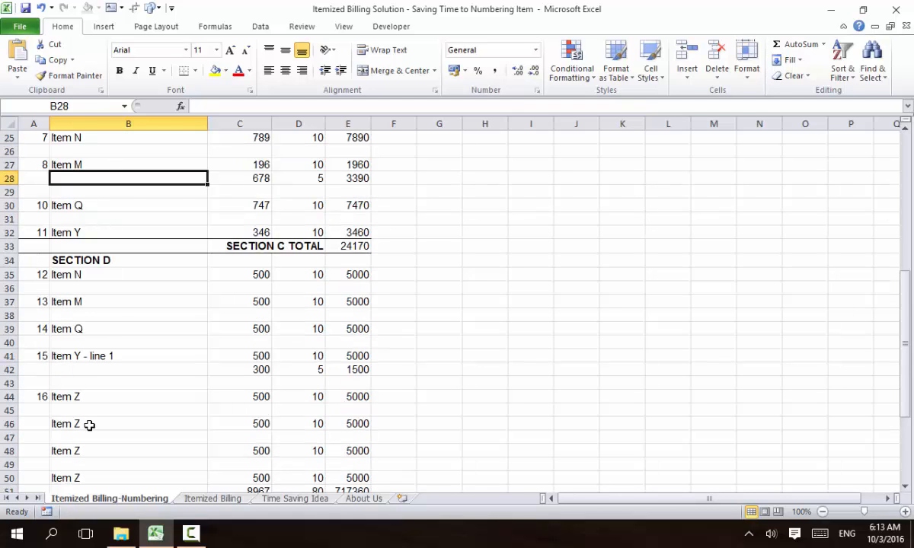
{"action": "scroll", "coordinate": [89, 425], "scroll_direction": "up", "scroll_amount": 2}
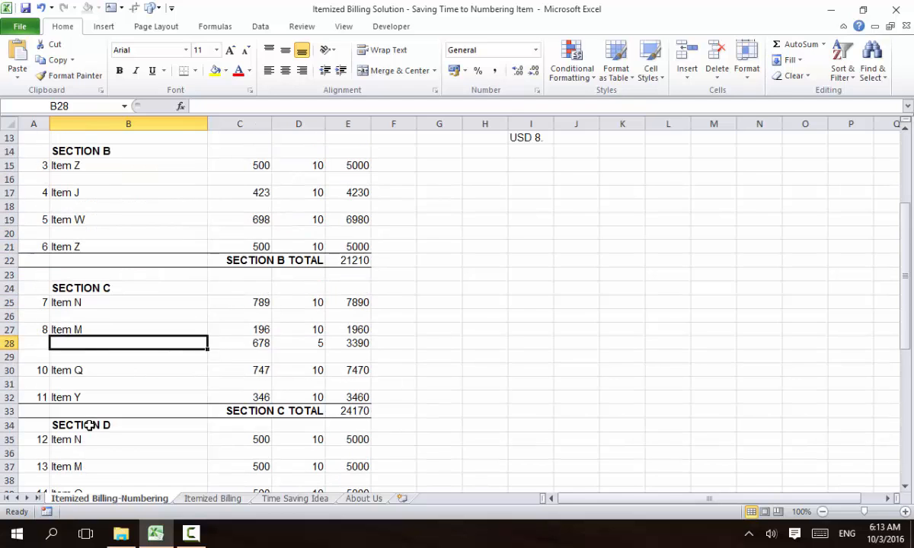
{"action": "left_click", "coordinate": [35, 364]}
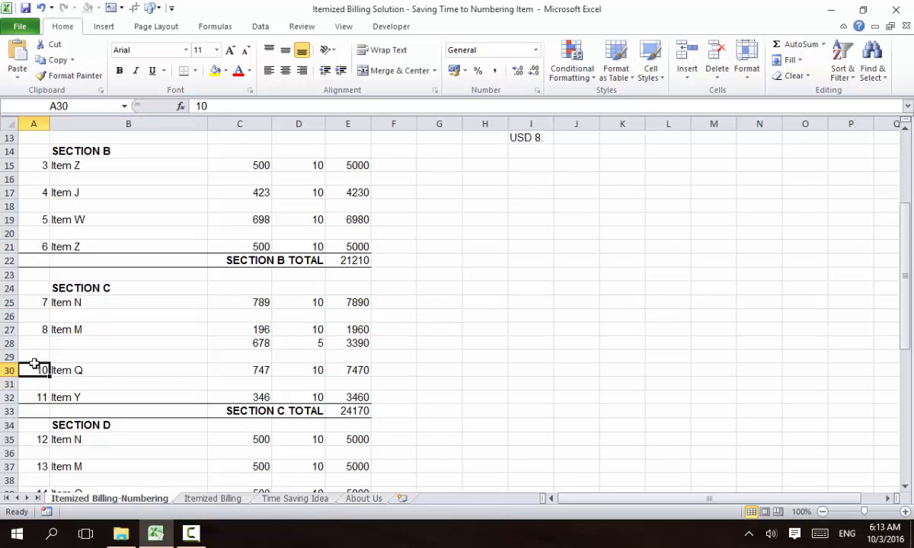
{"action": "type", "text": "9"}
{"action": "left_click", "coordinate": [71, 380]}
{"action": "left_click", "coordinate": [25, 399]}
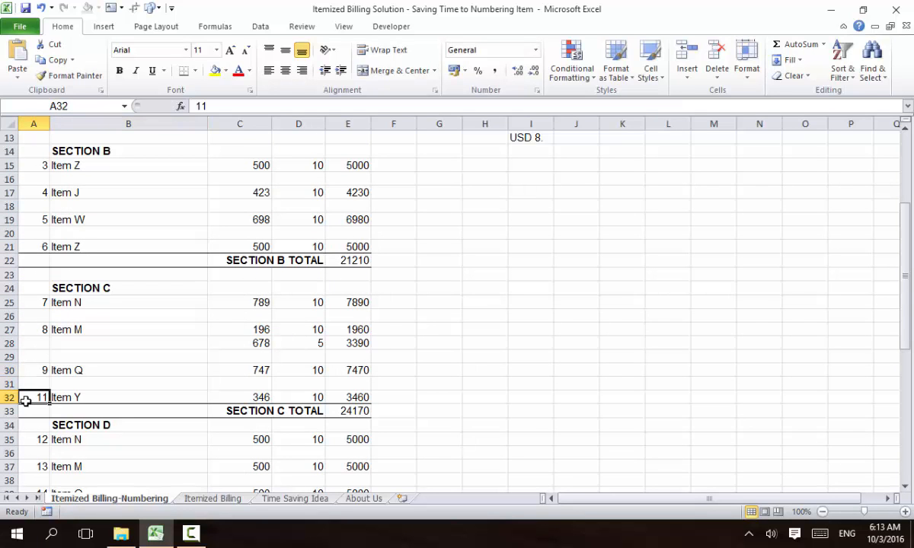
{"action": "type", "text": "10"}
Step: Renumber Item N and Item M of Section D as 11 and 12, in A35 and A37
{"action": "left_click", "coordinate": [34, 440]}
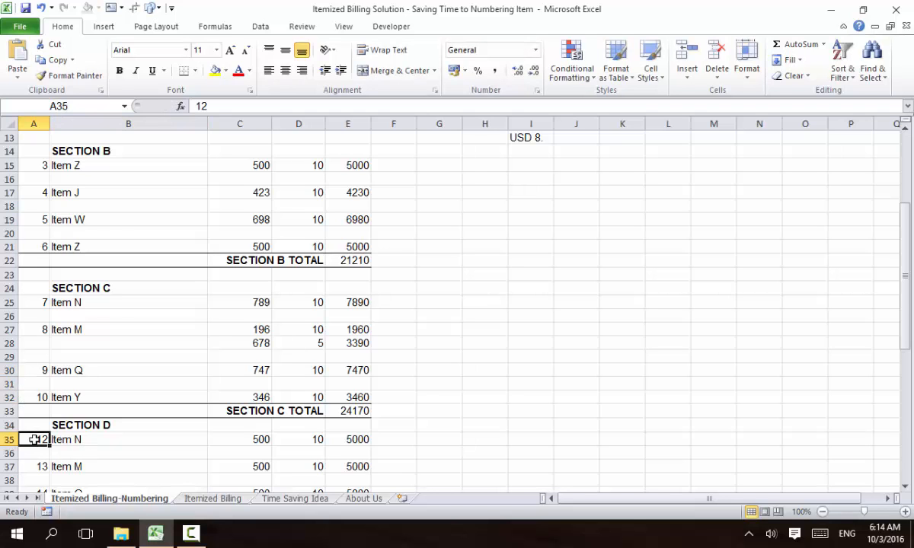
{"action": "type", "text": "11"}
{"action": "left_click", "coordinate": [34, 467]}
{"action": "type", "text": "12"}
{"action": "left_click", "coordinate": [89, 453]}
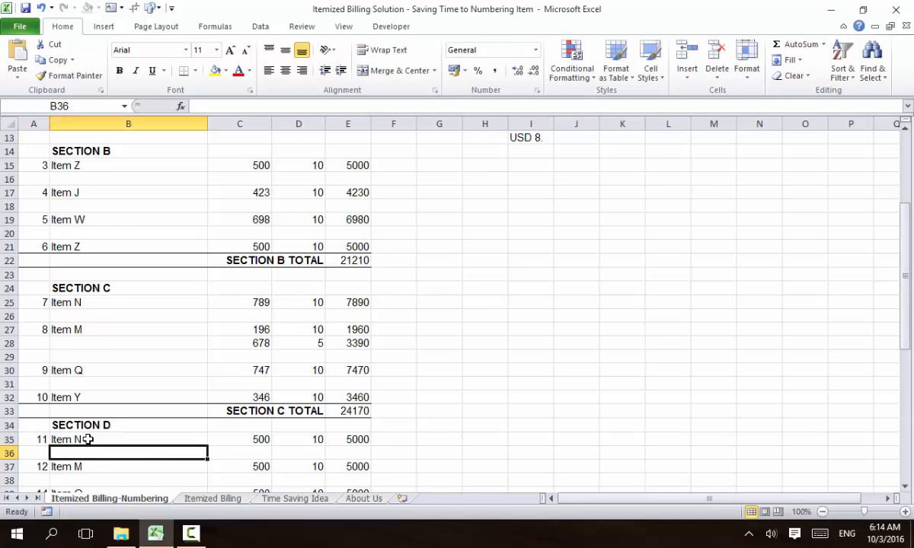
Step: Delete rows 27 to 29, removing Item M, its second line and the blank row below from Section C
{"action": "scroll", "coordinate": [88, 438], "scroll_direction": "down", "scroll_amount": 4}
{"action": "scroll", "coordinate": [89, 383], "scroll_direction": "up", "scroll_amount": 3}
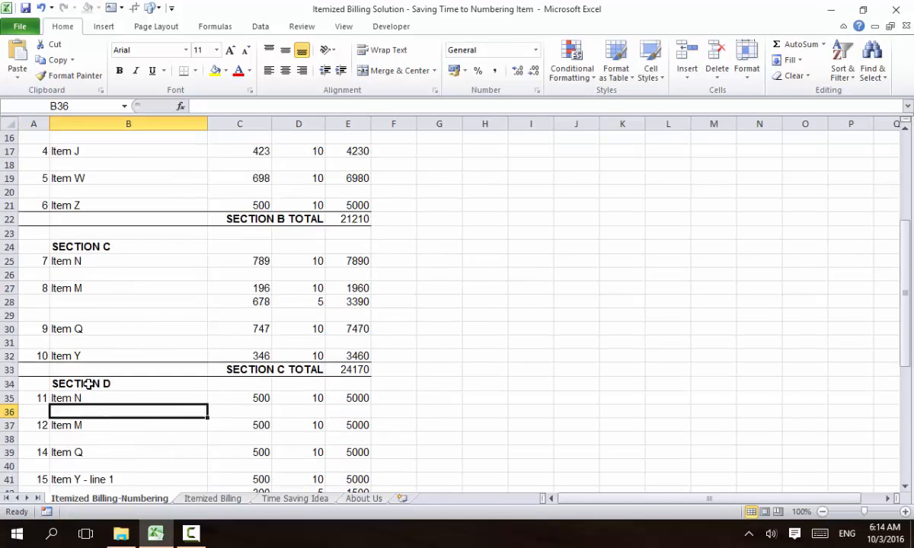
{"action": "scroll", "coordinate": [89, 383], "scroll_direction": "up", "scroll_amount": 2}
{"action": "scroll", "coordinate": [35, 309], "scroll_direction": "up", "scroll_amount": 2}
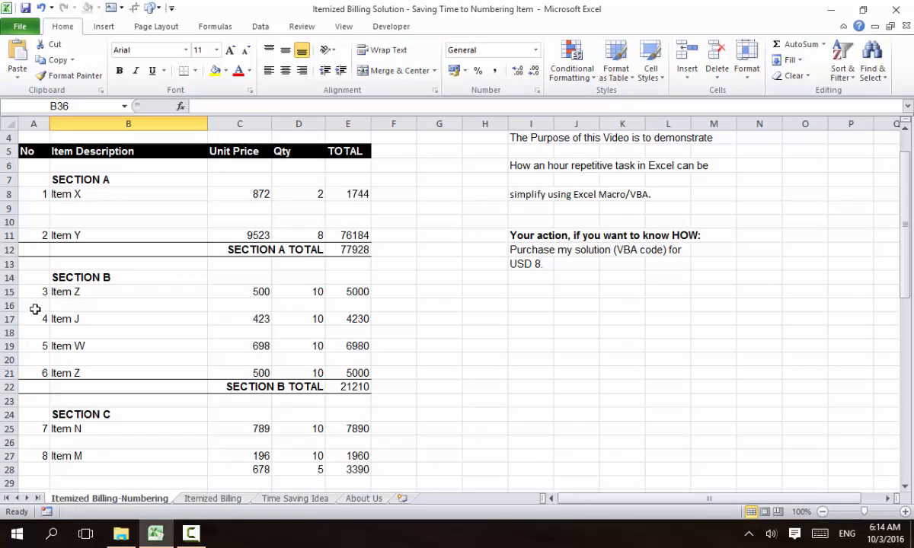
{"action": "scroll", "coordinate": [6, 320], "scroll_direction": "down", "scroll_amount": 2}
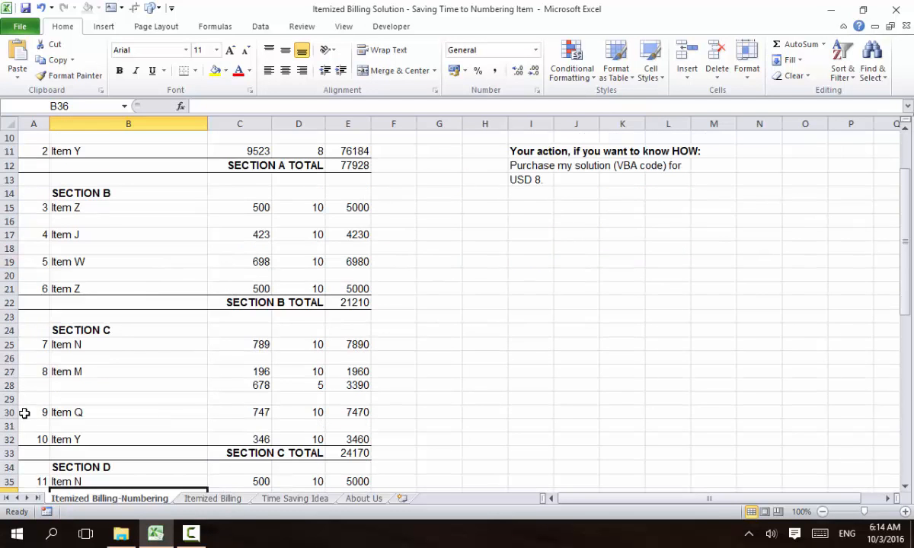
{"action": "left_click", "coordinate": [8, 371]}
{"action": "right_click", "coordinate": [8, 372]}
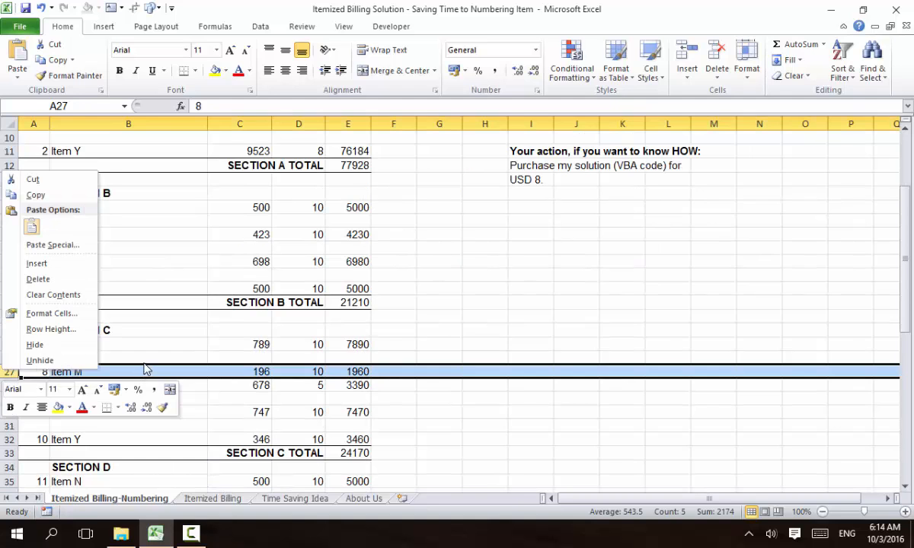
{"action": "key", "text": "Escape"}
{"action": "left_click", "coordinate": [122, 371]}
{"action": "left_click_drag", "start_coordinate": [8, 372], "coordinate": [9, 391]}
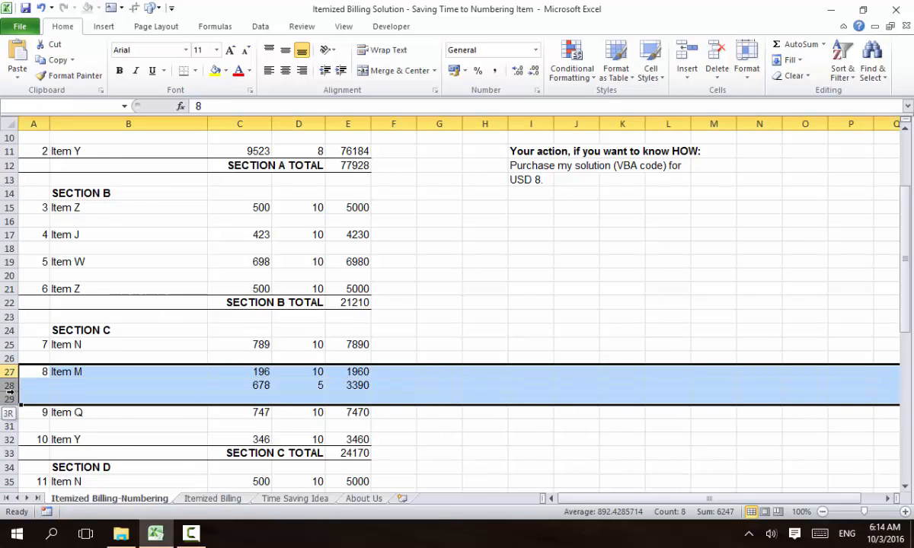
{"action": "right_click", "coordinate": [9, 388]}
{"action": "left_click", "coordinate": [61, 287]}
{"action": "left_click", "coordinate": [141, 317]}
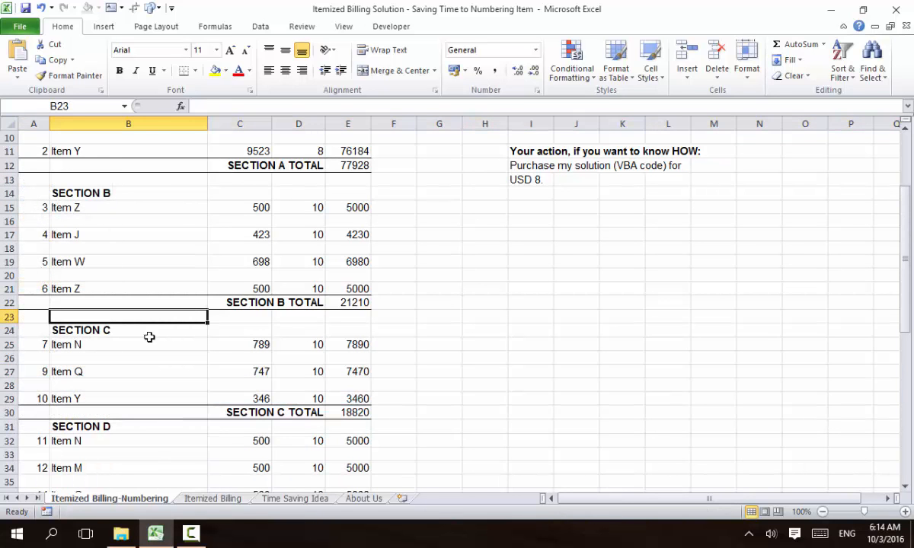
Step: Renumber Item Q and Item Y of Section C as 8 and 9, in A27 and A29
{"action": "left_click", "coordinate": [40, 371]}
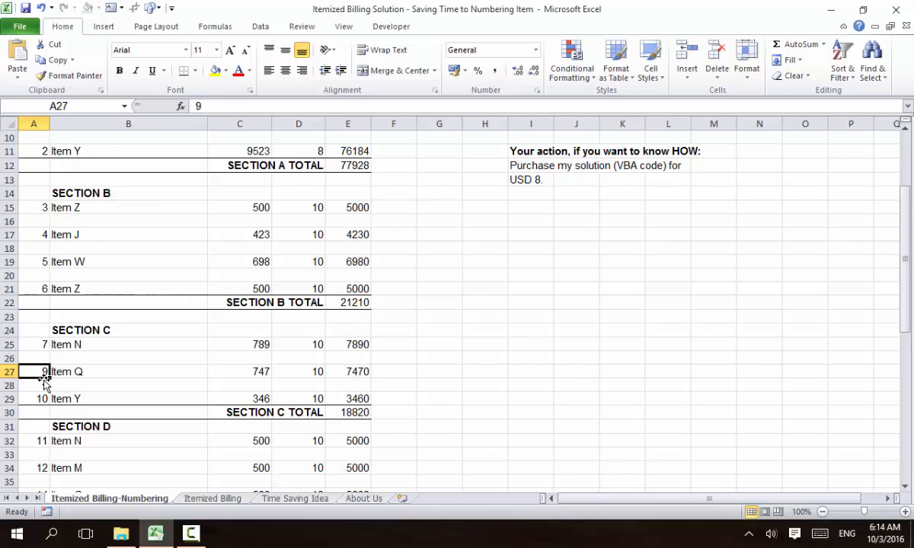
{"action": "type", "text": "8"}
{"action": "left_click", "coordinate": [23, 398]}
{"action": "type", "text": "9"}
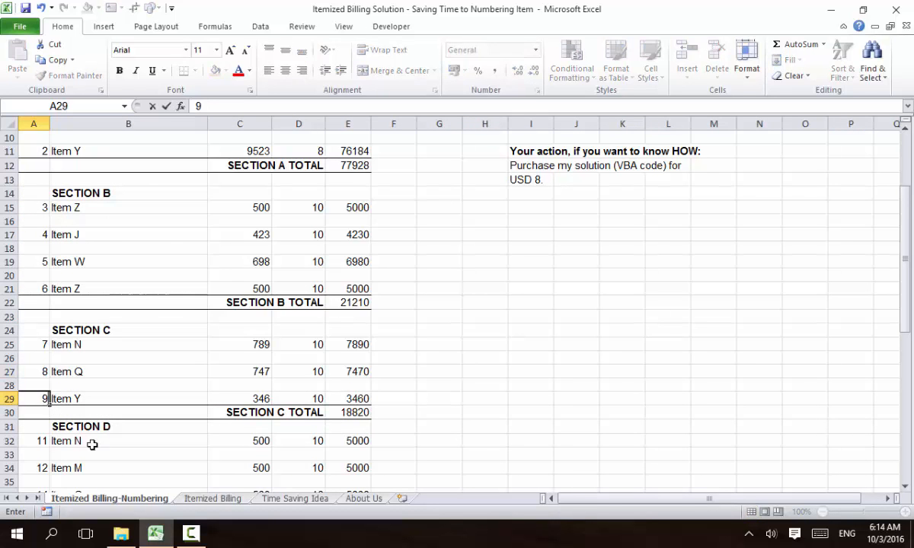
Step: Renumber Item N and Item M of Section D as 10 and 11, in A32 and A34
{"action": "left_click", "coordinate": [41, 441]}
{"action": "type", "text": "10"}
{"action": "left_click", "coordinate": [102, 466]}
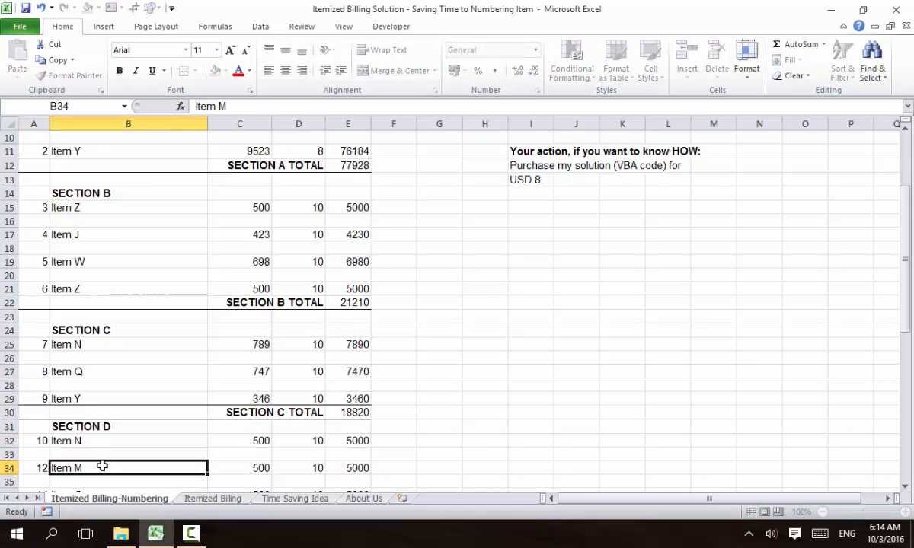
{"action": "left_click", "coordinate": [43, 467]}
{"action": "type", "text": "11"}
{"action": "left_click", "coordinate": [106, 393]}
Step: Renumber Item Q and Item Y - line 1 of Section D as 12 and 13, in A36 and A38
{"action": "scroll", "coordinate": [98, 423], "scroll_direction": "down", "scroll_amount": 2}
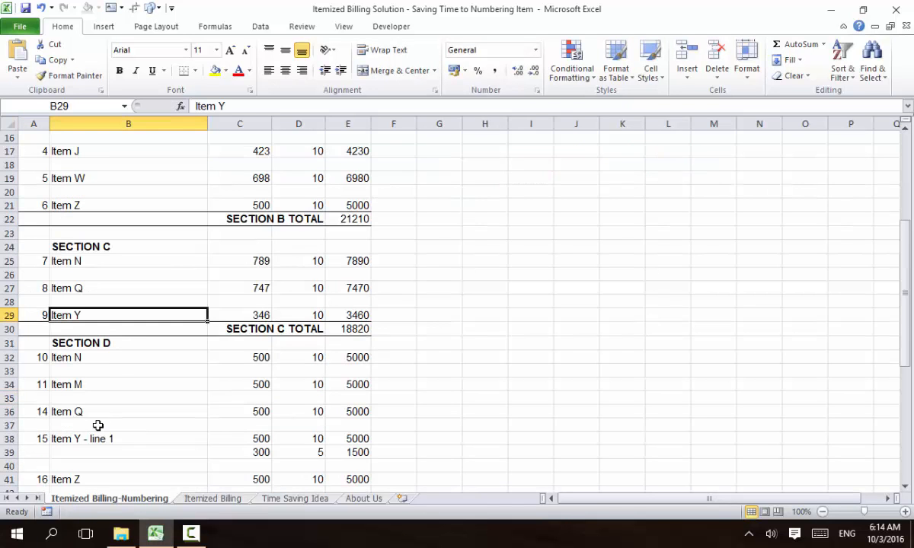
{"action": "left_click", "coordinate": [37, 411]}
{"action": "type", "text": "12"}
{"action": "left_click", "coordinate": [55, 425]}
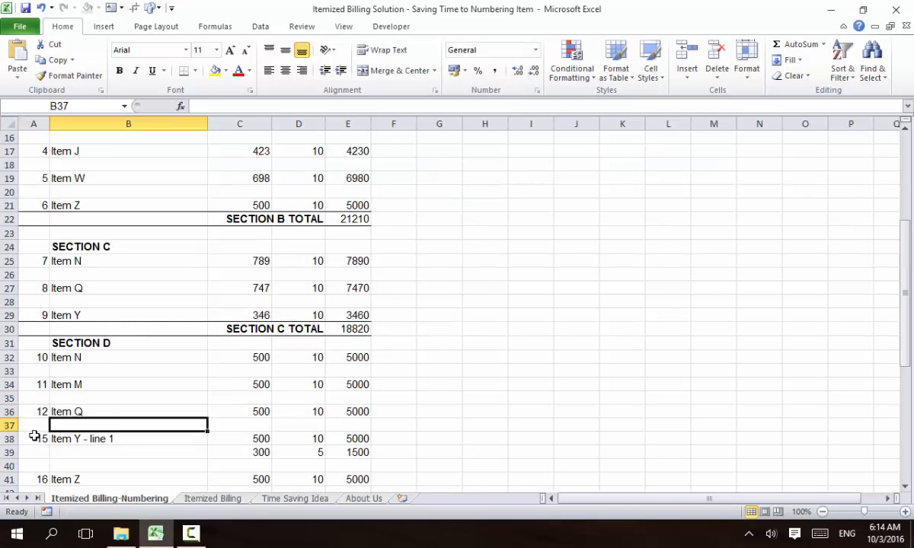
{"action": "left_click", "coordinate": [34, 438]}
{"action": "type", "text": "13"}
{"action": "left_click", "coordinate": [126, 411]}
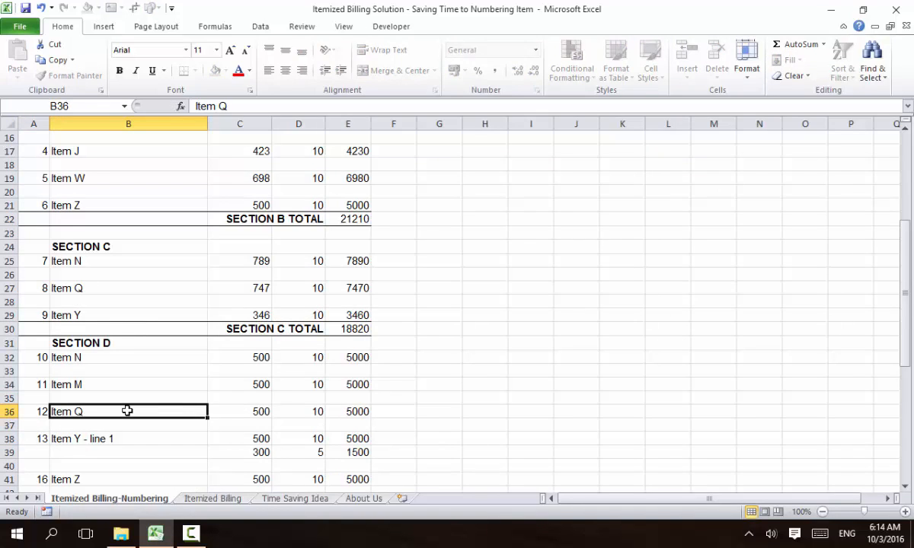
Step: Delete rows 15 and 16, removing the first Item Z and the blank row below it from Section B
{"action": "scroll", "coordinate": [100, 429], "scroll_direction": "up", "scroll_amount": 1}
{"action": "scroll", "coordinate": [100, 428], "scroll_direction": "up", "scroll_amount": 1}
{"action": "scroll", "coordinate": [99, 428], "scroll_direction": "down", "scroll_amount": 4}
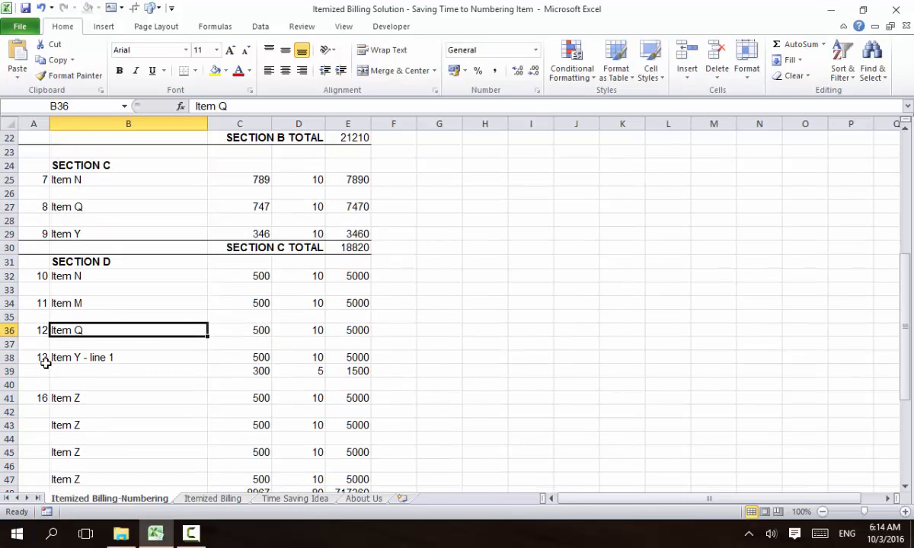
{"action": "scroll", "coordinate": [90, 377], "scroll_direction": "up", "scroll_amount": 1}
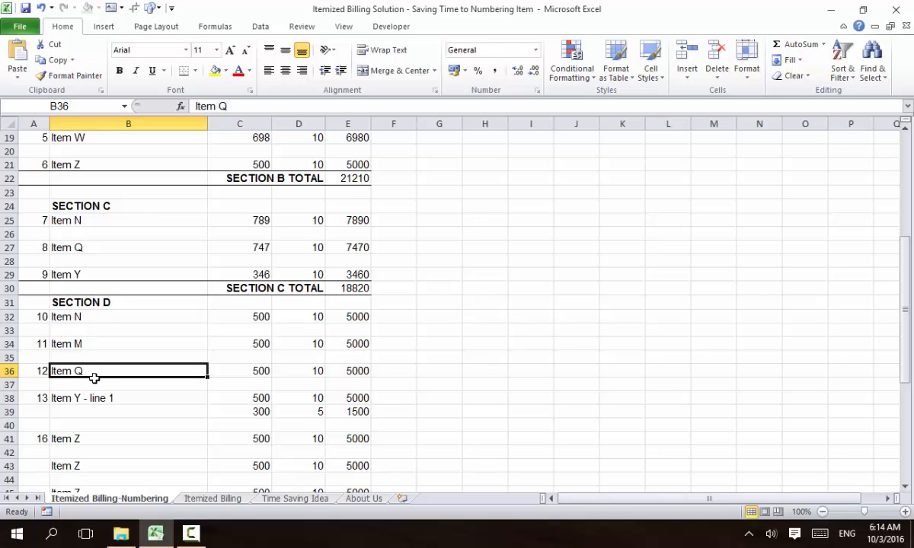
{"action": "scroll", "coordinate": [94, 378], "scroll_direction": "up", "scroll_amount": 6}
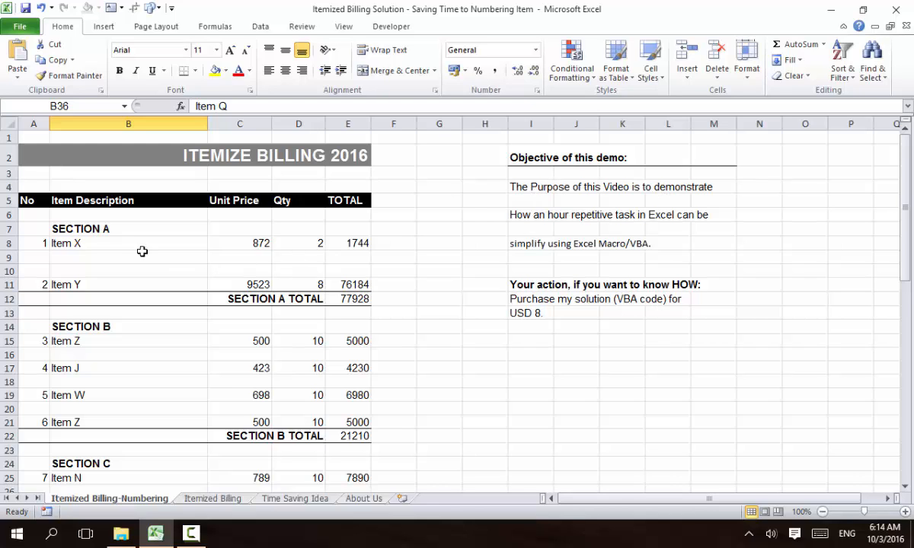
{"action": "left_click", "coordinate": [5, 342]}
{"action": "right_click", "coordinate": [6, 341]}
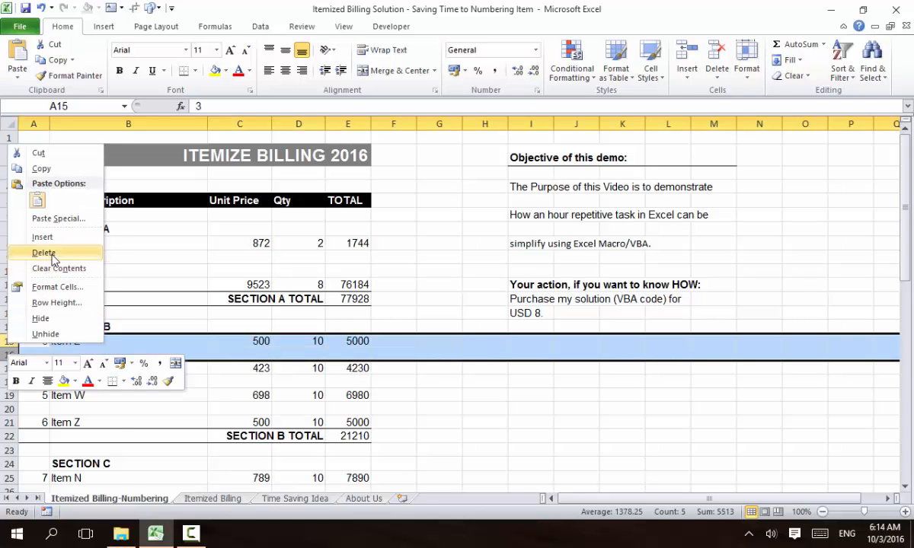
{"action": "left_click", "coordinate": [52, 257]}
Step: Renumber Item J and Item W of Section B as 3 and 4, in A15 and A17
{"action": "left_click", "coordinate": [36, 342]}
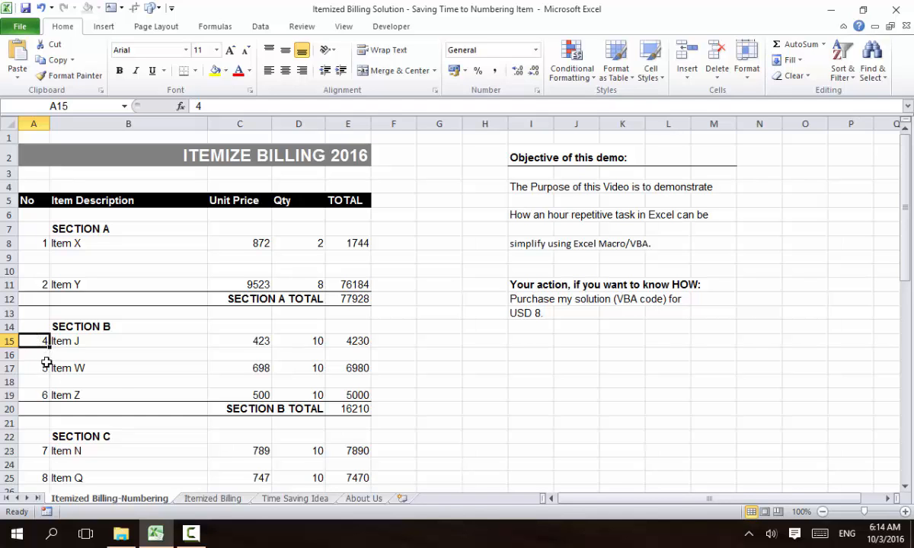
{"action": "type", "text": "3"}
{"action": "left_click", "coordinate": [36, 369]}
{"action": "type", "text": "4"}
{"action": "left_click", "coordinate": [107, 383]}
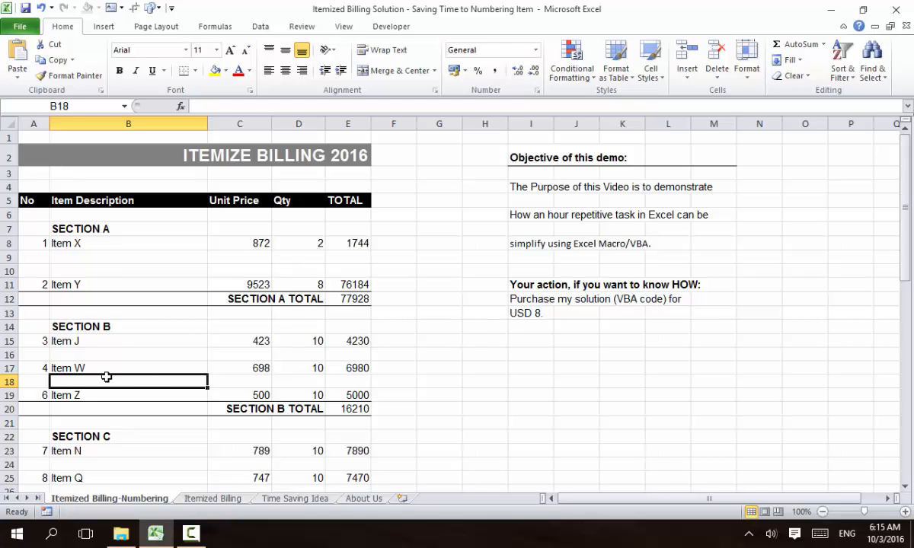
Step: Number all items on the Itemized Billing sheet with its Auto Numbering macro
{"action": "left_click", "coordinate": [212, 499]}
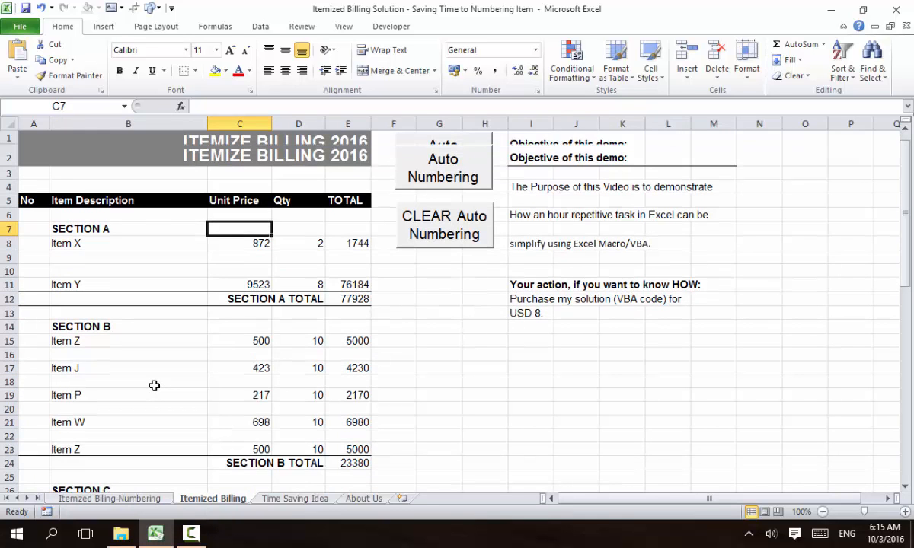
{"action": "left_click", "coordinate": [230, 284]}
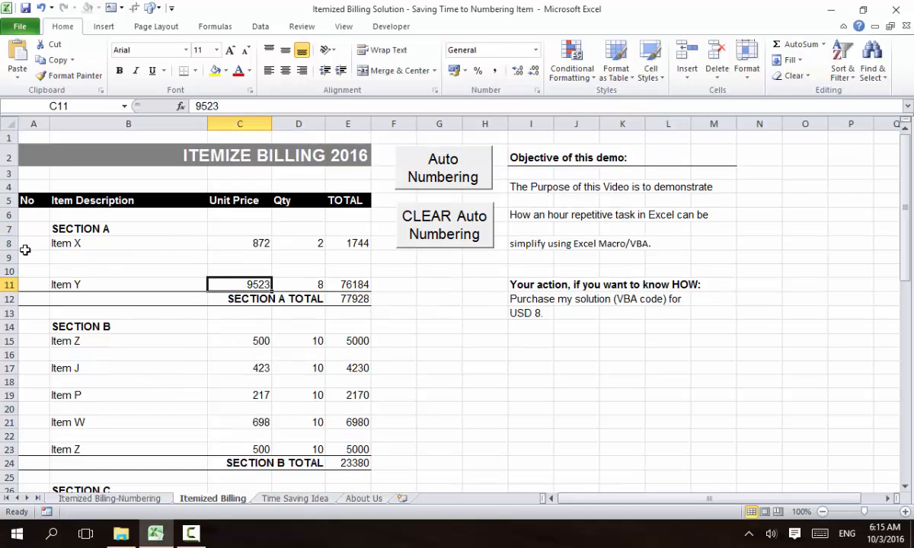
{"action": "left_click", "coordinate": [423, 173]}
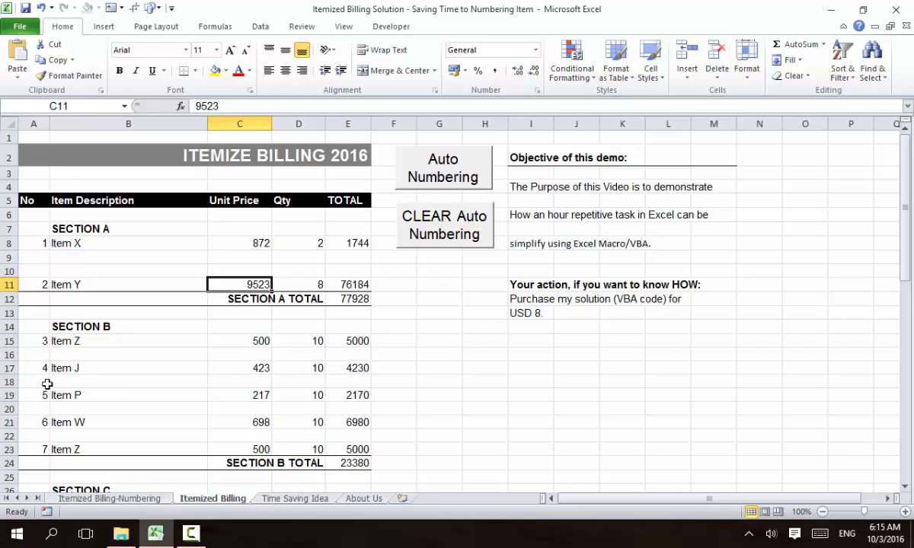
Step: Delete row 17, removing Item J from Section B of the Itemized Billing sheet
{"action": "left_click", "coordinate": [6, 368]}
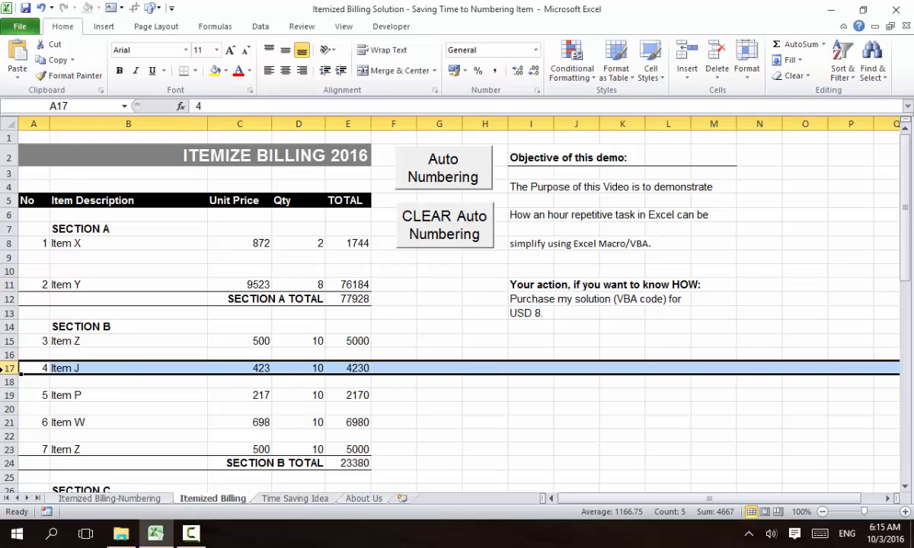
{"action": "right_click", "coordinate": [7, 367]}
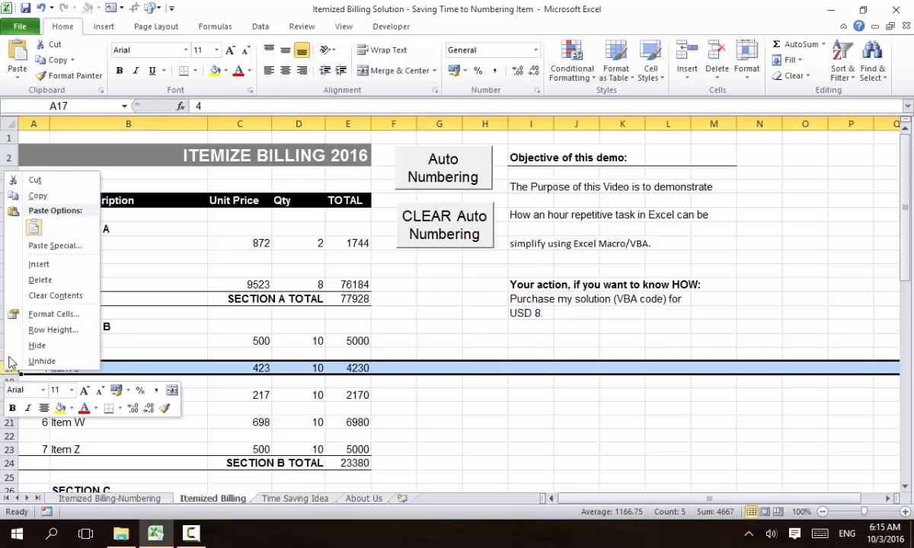
{"action": "left_click", "coordinate": [38, 278]}
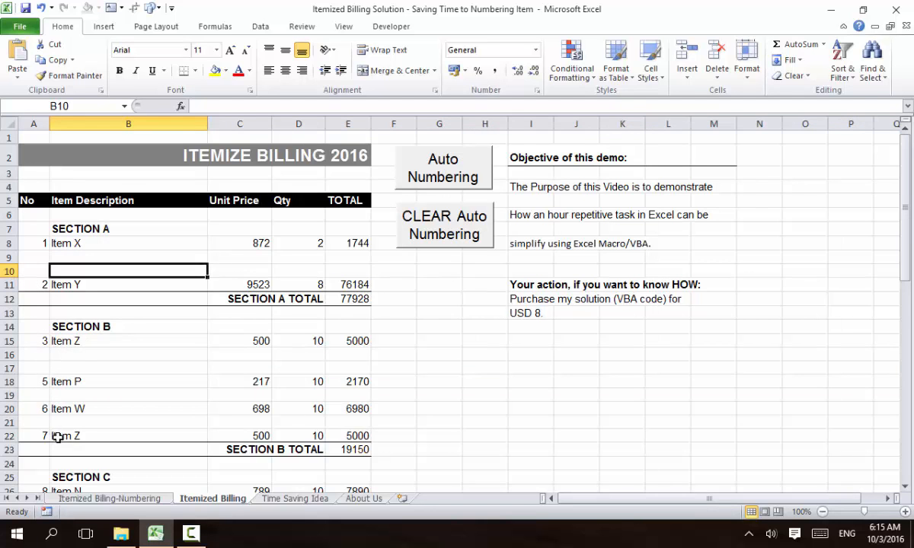
Step: Rerun the Auto Numbering macro to renumber the remaining items, and check the numbering through Section D
{"action": "scroll", "coordinate": [53, 420], "scroll_direction": "down", "scroll_amount": 3}
{"action": "scroll", "coordinate": [58, 425], "scroll_direction": "up", "scroll_amount": 3}
{"action": "left_click", "coordinate": [411, 174]}
{"action": "scroll", "coordinate": [43, 425], "scroll_direction": "down", "scroll_amount": 2}
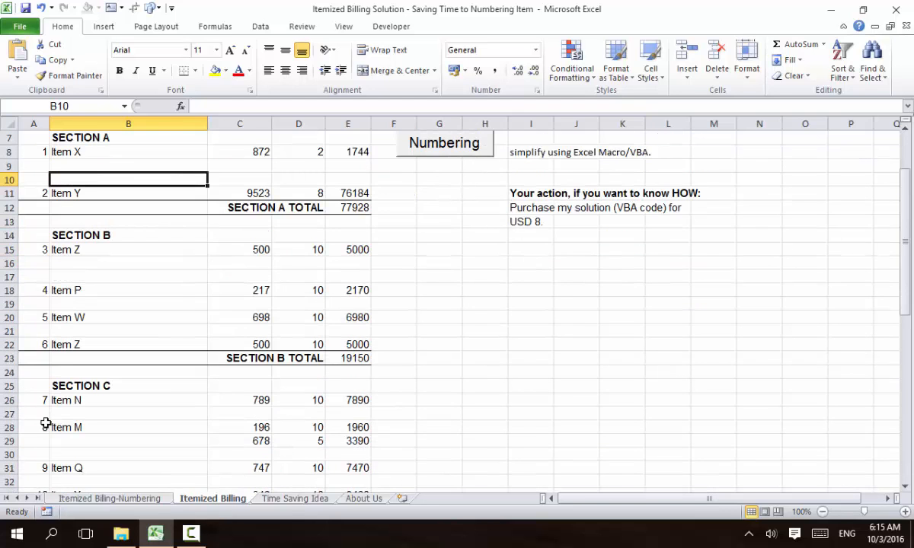
{"action": "scroll", "coordinate": [45, 445], "scroll_direction": "down", "scroll_amount": 5}
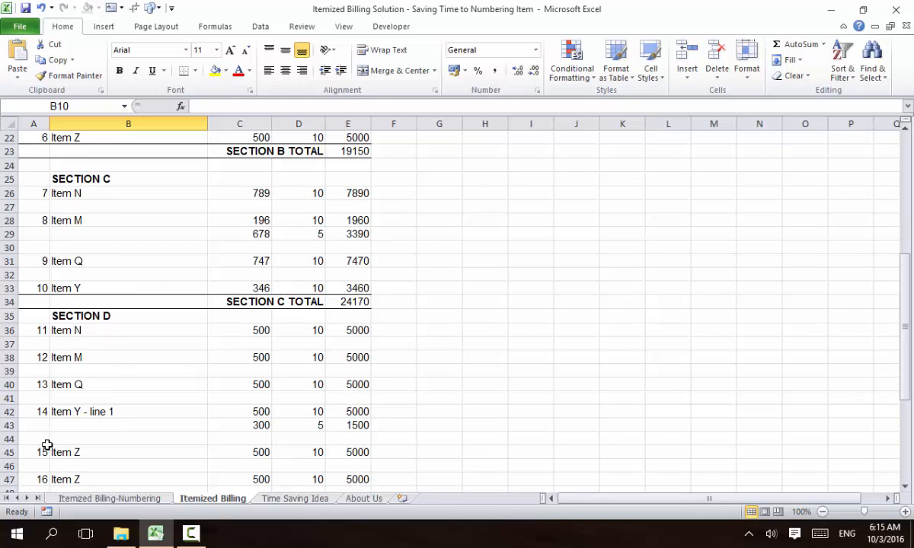
{"action": "scroll", "coordinate": [45, 442], "scroll_direction": "up", "scroll_amount": 7}
{"action": "scroll", "coordinate": [50, 427], "scroll_direction": "down", "scroll_amount": 9}
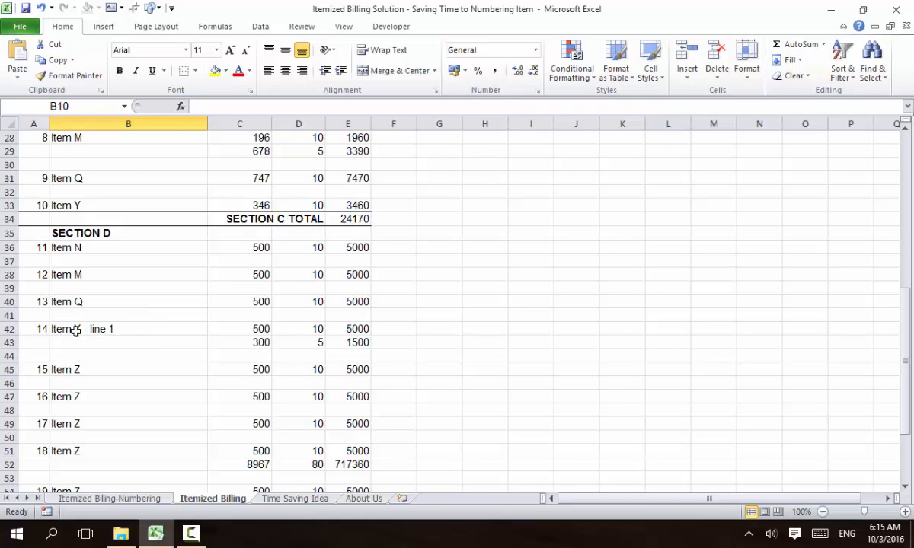
{"action": "scroll", "coordinate": [97, 329], "scroll_direction": "up", "scroll_amount": 9}
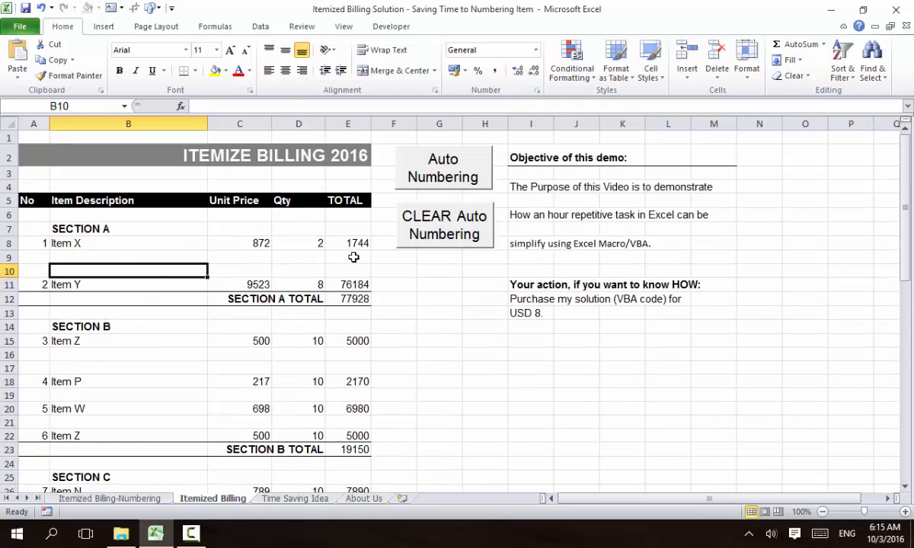
Step: Clear the item numbers, then run the Auto Numbering macro and clear its numbers again on the Itemized Billing sheet
{"action": "left_click", "coordinate": [424, 215]}
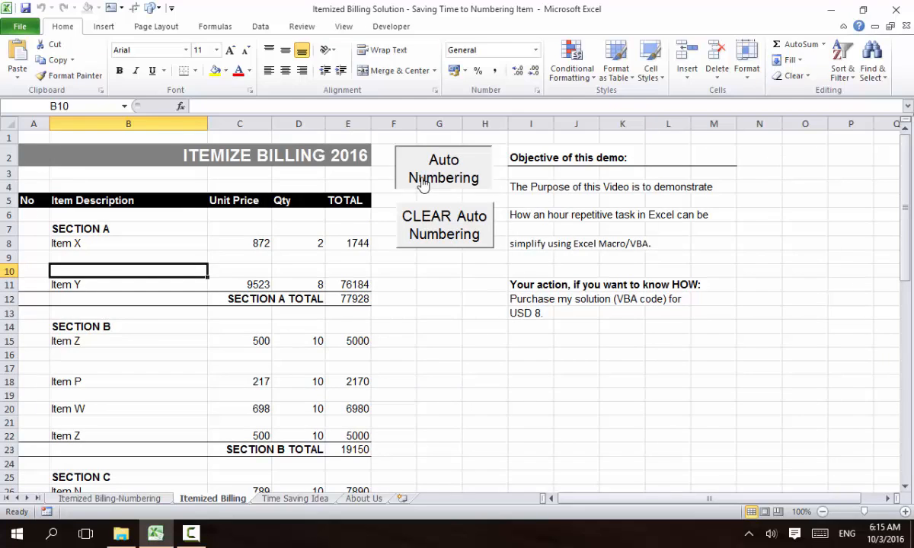
{"action": "left_click", "coordinate": [418, 179]}
{"action": "left_click", "coordinate": [419, 215]}
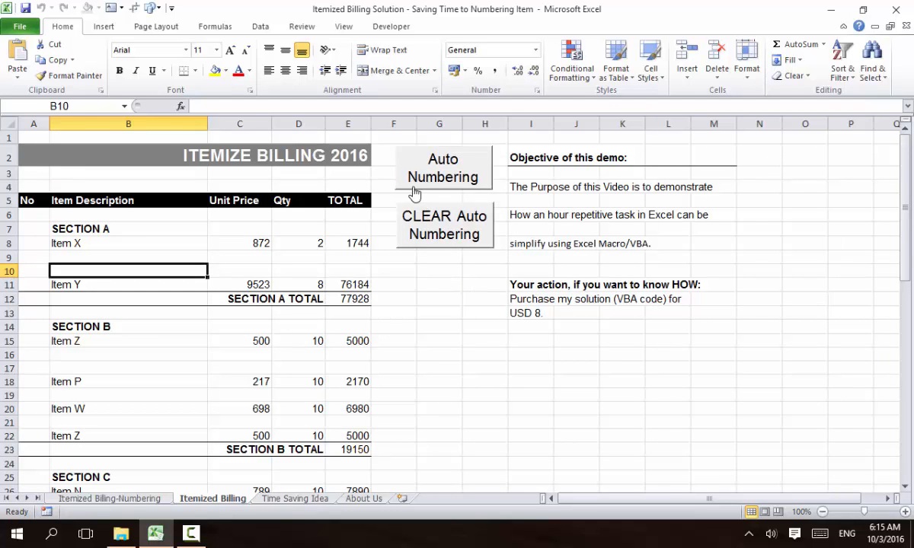
Step: Enter 60 in I15 and 60 in J15, below the purchase note
{"action": "left_click", "coordinate": [403, 257]}
{"action": "left_click", "coordinate": [532, 339]}
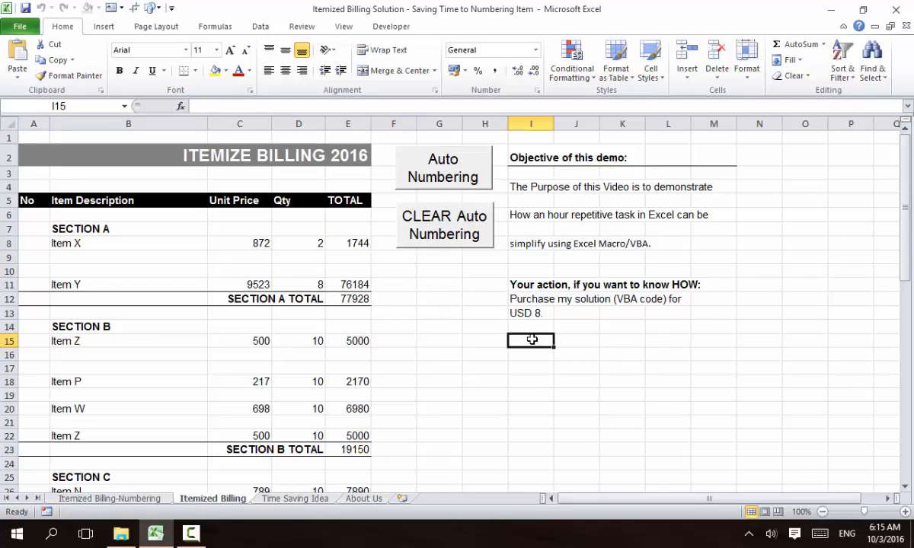
{"action": "type", "text": "3"}
{"action": "key", "text": "BackSpace"}
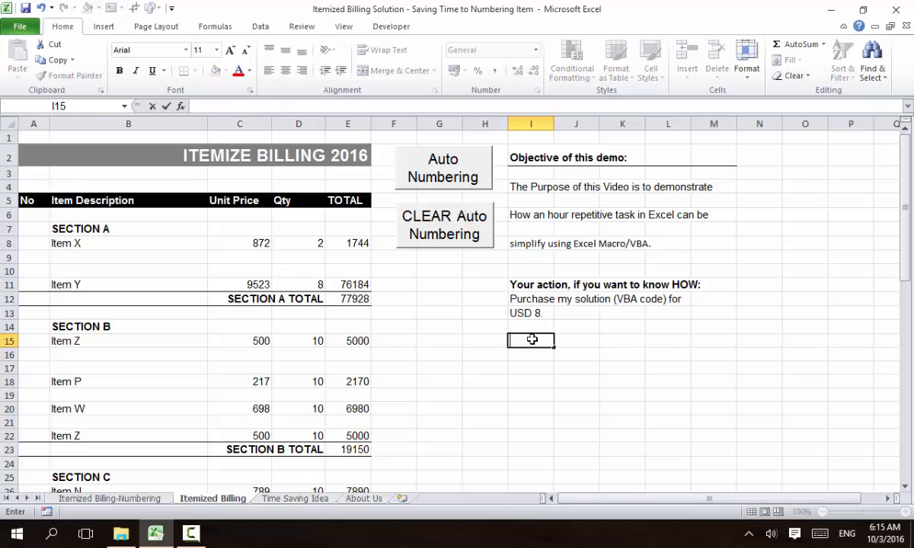
{"action": "type", "text": "60"}
{"action": "key", "text": "Tab"}
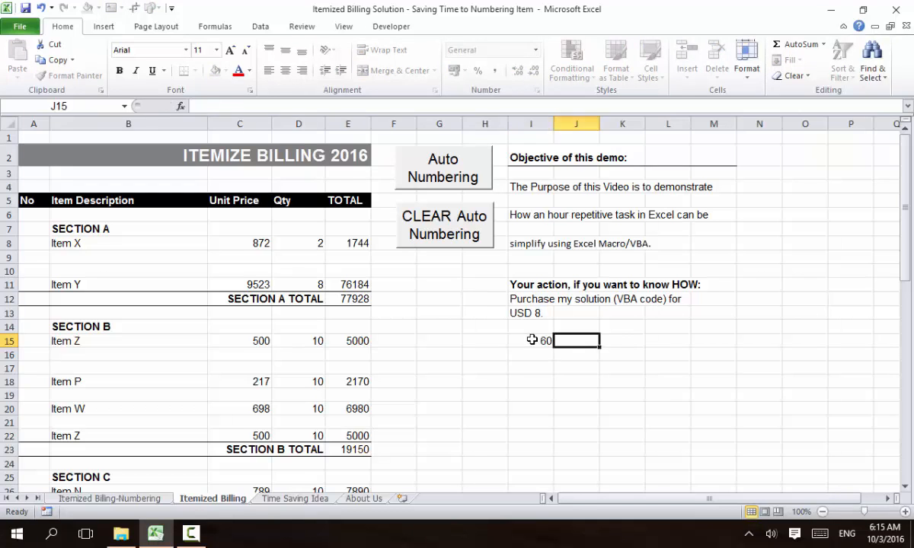
{"action": "type", "text": "60"}
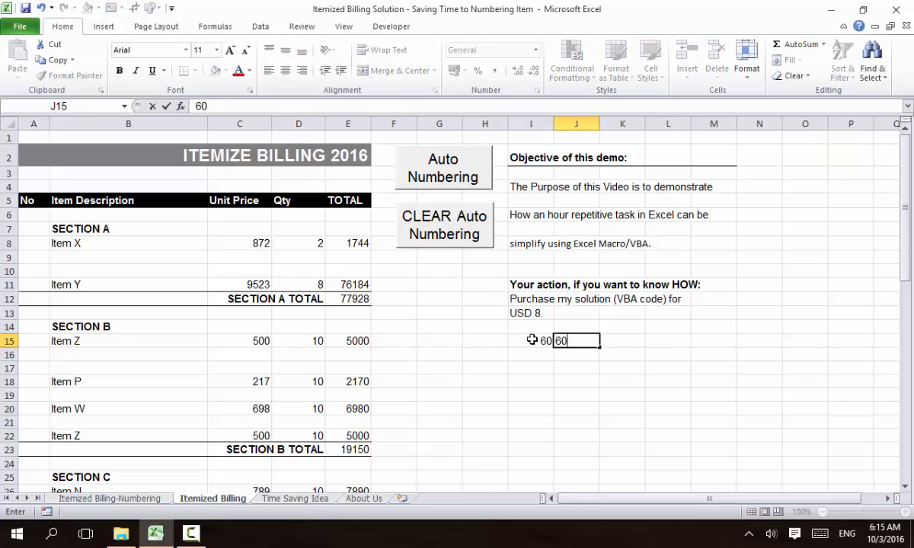
{"action": "key", "text": "Tab"}
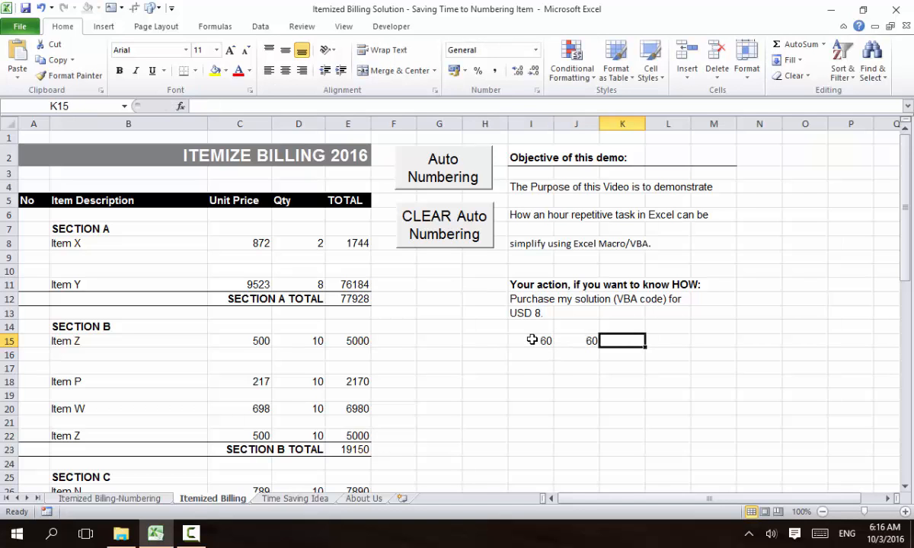
Step: Multiply the two values in K15 with the formula =I15*J15
{"action": "type", "text": "3"}
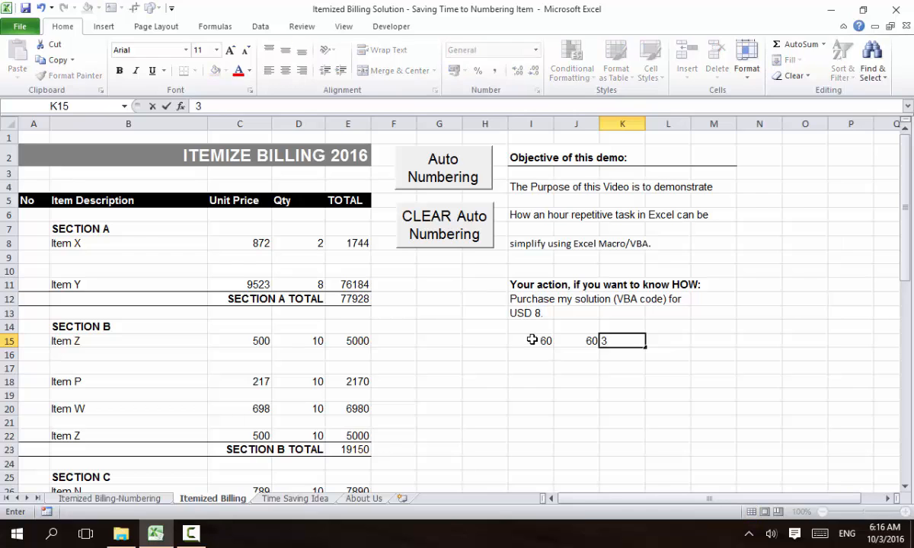
{"action": "key", "text": "BackSpace"}
{"action": "type", "text": "="}
{"action": "left_click", "coordinate": [531, 340]}
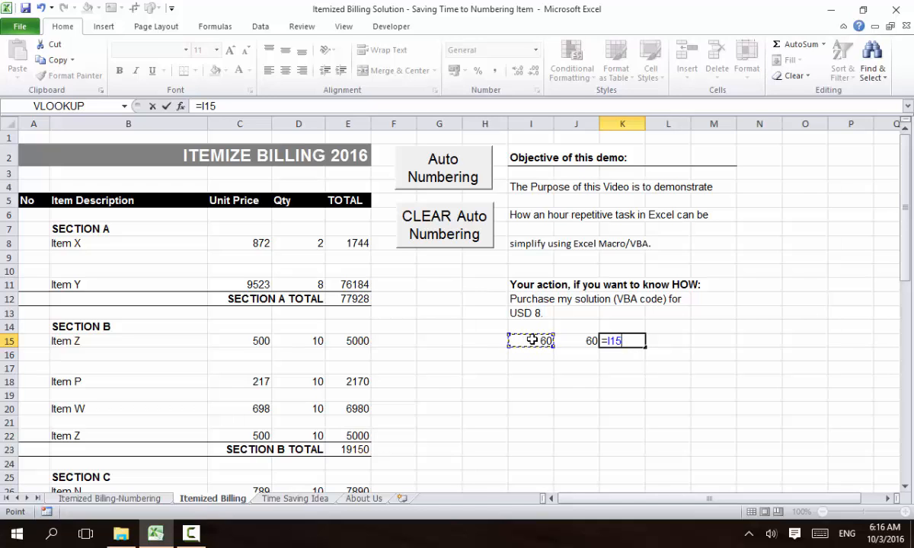
{"action": "type", "text": "*"}
{"action": "left_click", "coordinate": [575, 340]}
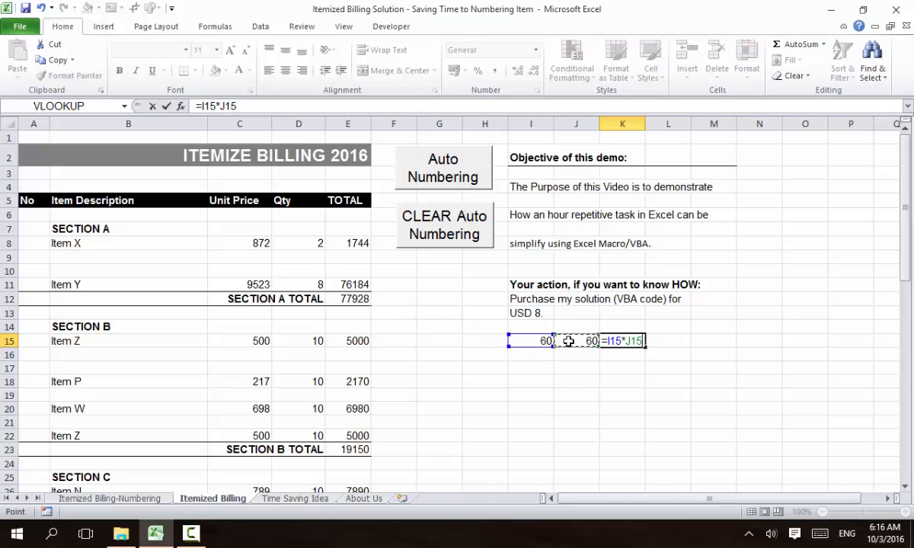
{"action": "key", "text": "Return"}
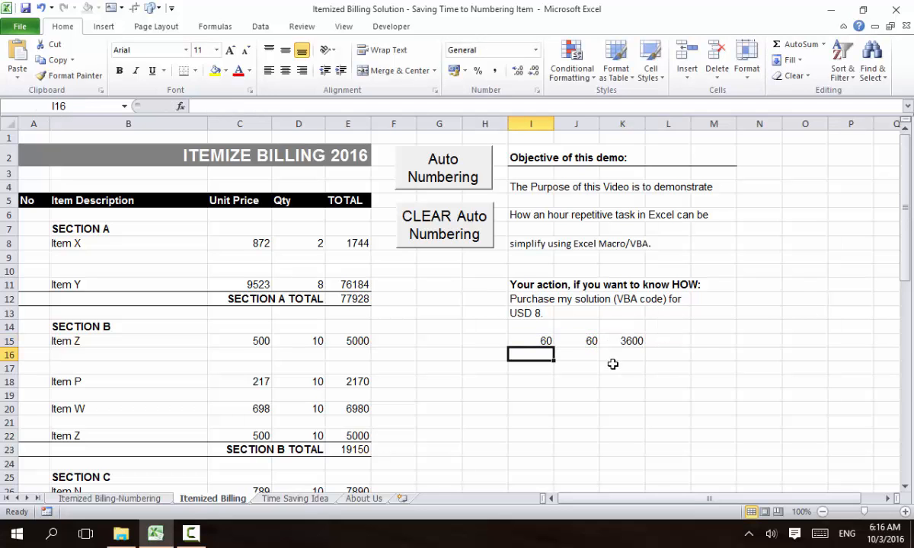
Step: Label the product in K15 by entering seconds in L15
{"action": "double_click", "coordinate": [654, 341]}
{"action": "type", "text": "seconds"}
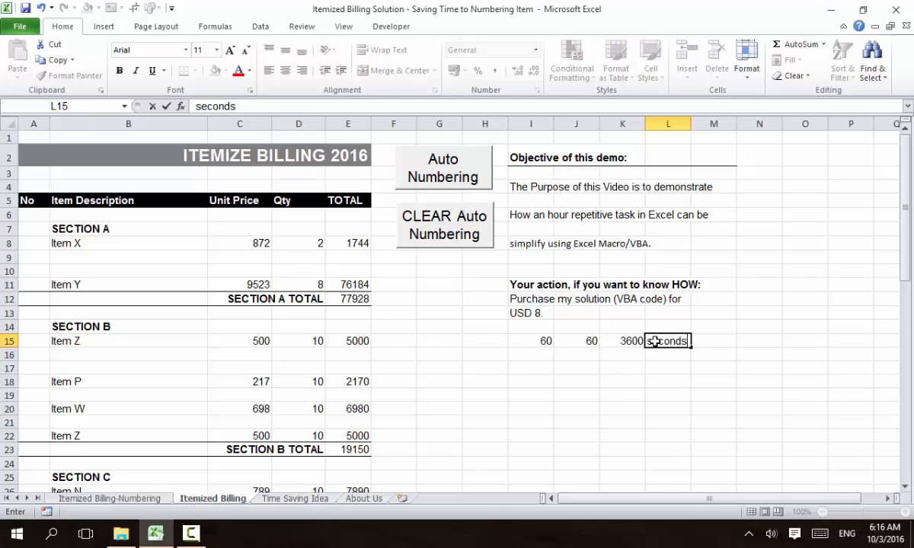
{"action": "key", "text": "Return"}
{"action": "left_click", "coordinate": [654, 341]}
{"action": "key", "text": "Return"}
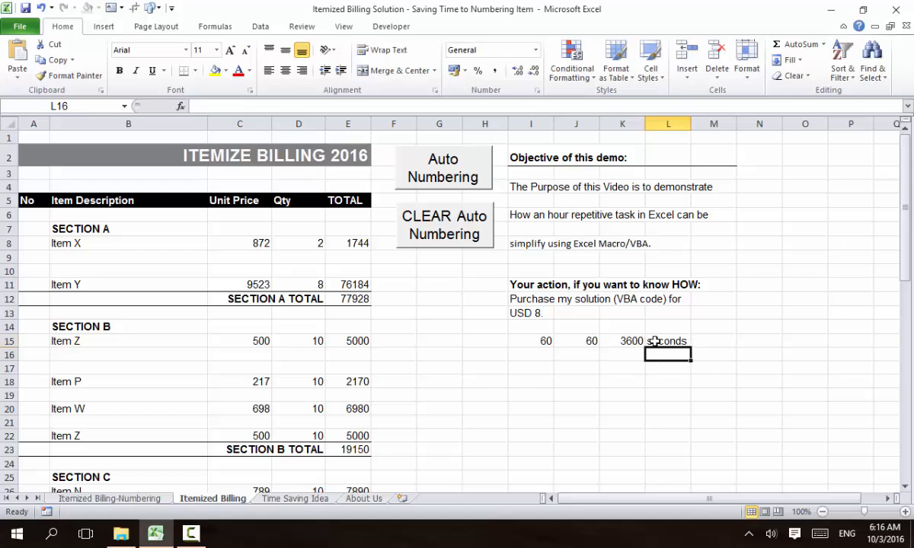
Step: Enter 1 in K17 and seconds in L17 as the macro's time for comparison
{"action": "key", "text": "Down"}
{"action": "key", "text": "Left"}
{"action": "key", "text": "Left"}
{"action": "key", "text": "Left"}
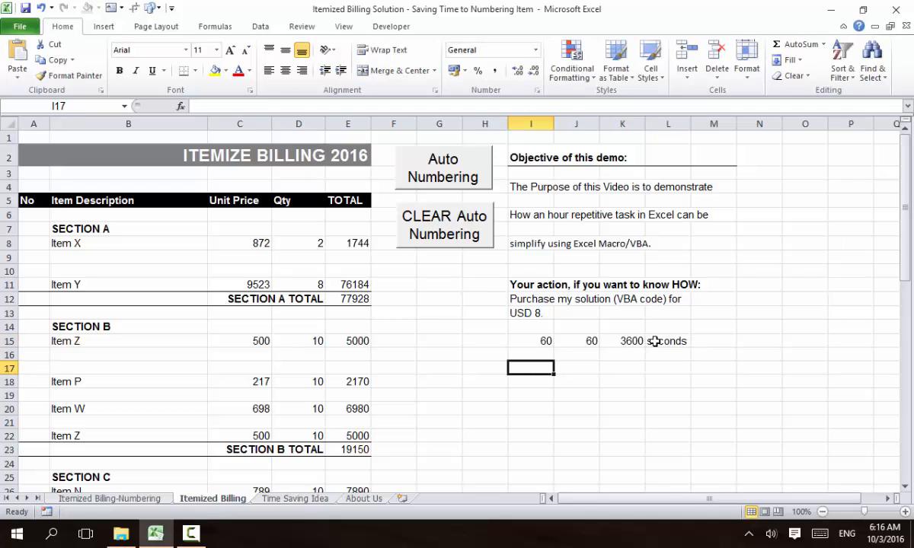
{"action": "key", "text": "Right"}
{"action": "key", "text": "Right"}
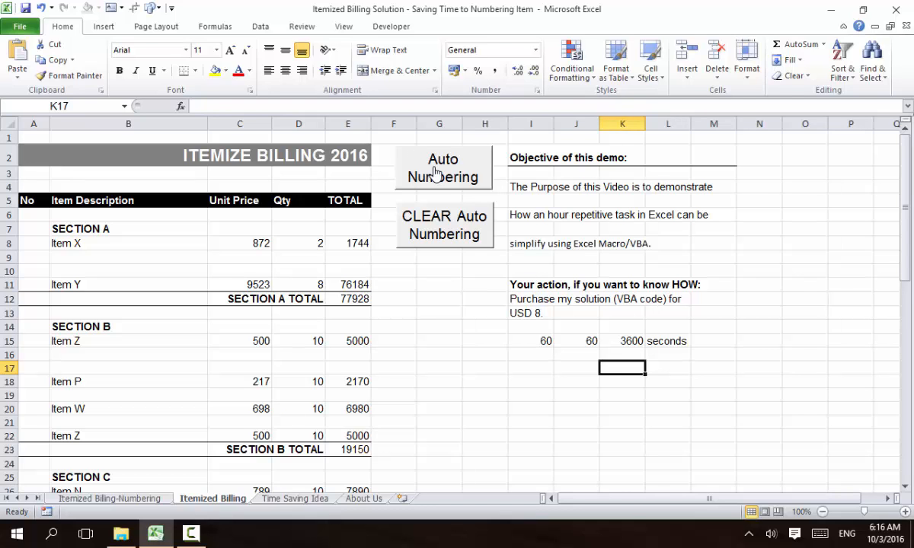
{"action": "type", "text": "1"}
{"action": "key", "text": "Tab"}
{"action": "type", "text": "seconds"}
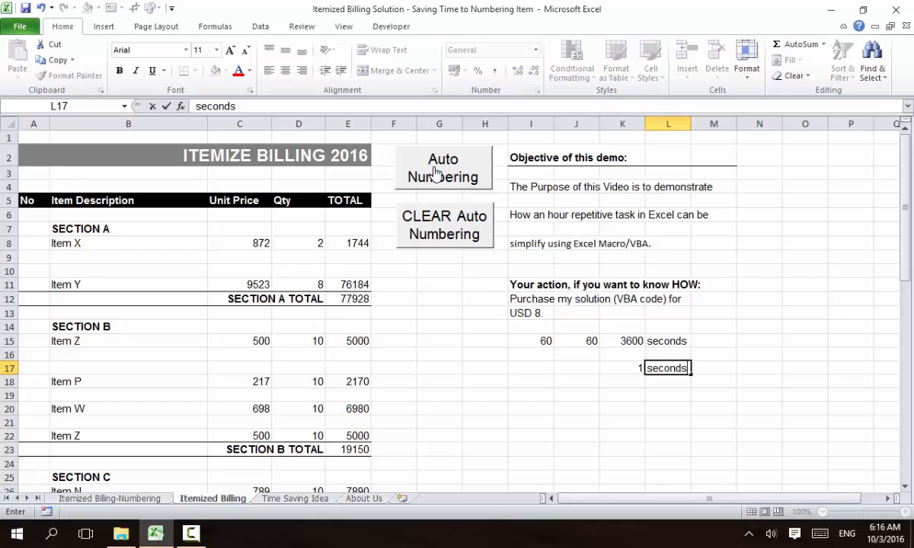
{"action": "key", "text": "Return"}
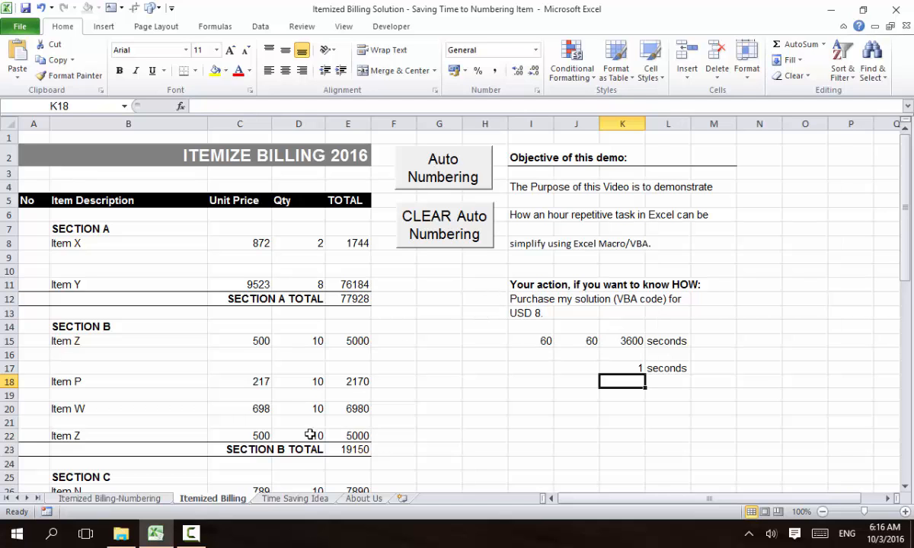
Step: On the Time Saving Idea sheet, turn on Show Result to spell out the column B amounts in words
{"action": "left_click", "coordinate": [291, 501]}
{"action": "left_click", "coordinate": [86, 189]}
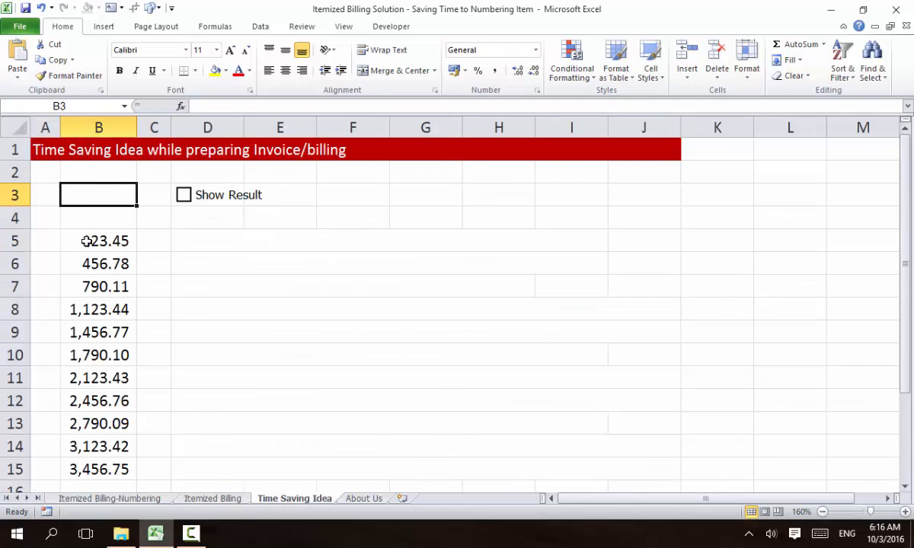
{"action": "left_click", "coordinate": [86, 240]}
{"action": "left_click", "coordinate": [208, 246]}
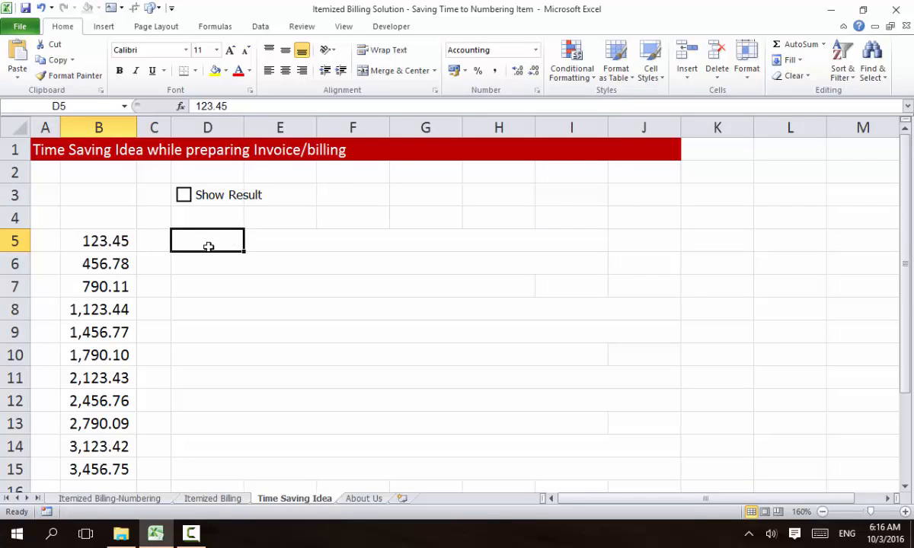
{"action": "left_click", "coordinate": [101, 239]}
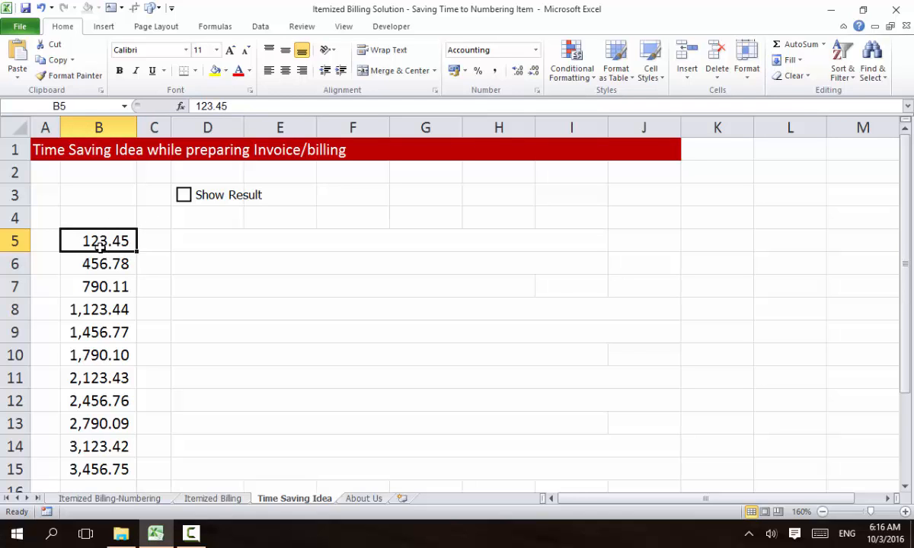
{"action": "left_click", "coordinate": [190, 211]}
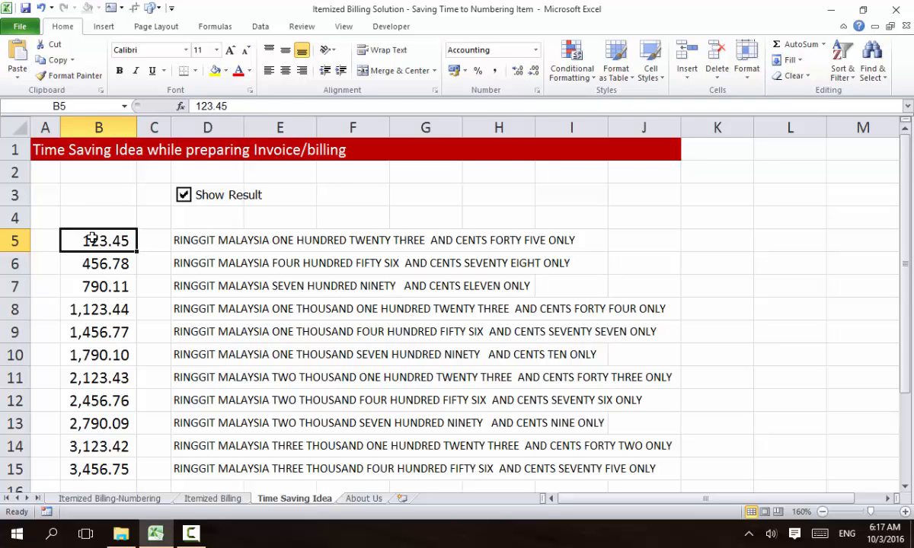
Step: Change the amount in B5 to 128.59
{"action": "type", "text": "1"}
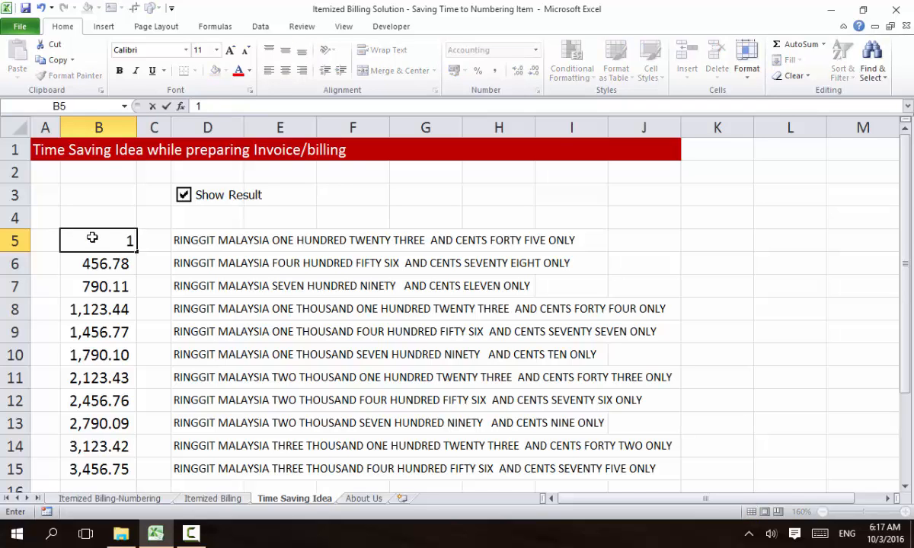
{"action": "type", "text": "28.59"}
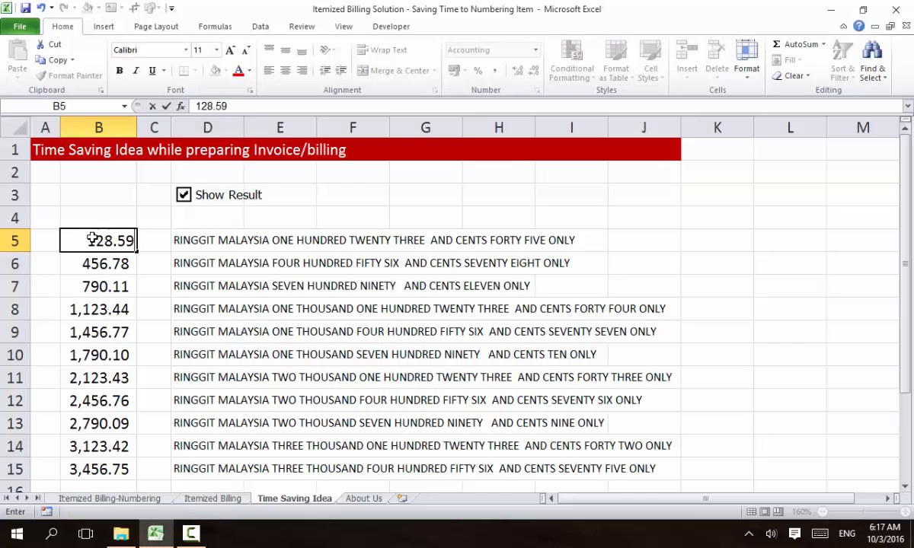
{"action": "key", "text": "Return"}
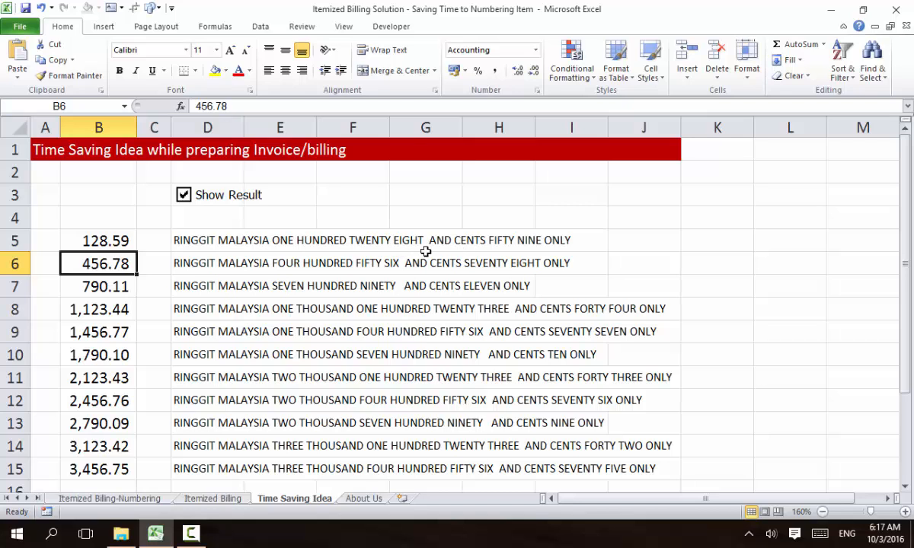
Step: Change the amount in B6 to 236523423.78
{"action": "type", "text": "2"}
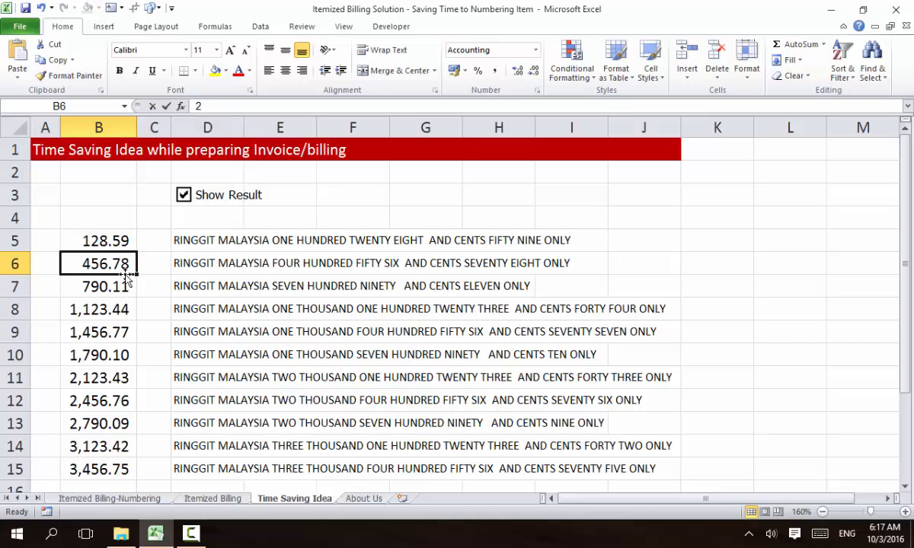
{"action": "type", "text": "364"}
{"action": "key", "text": "BackSpace"}
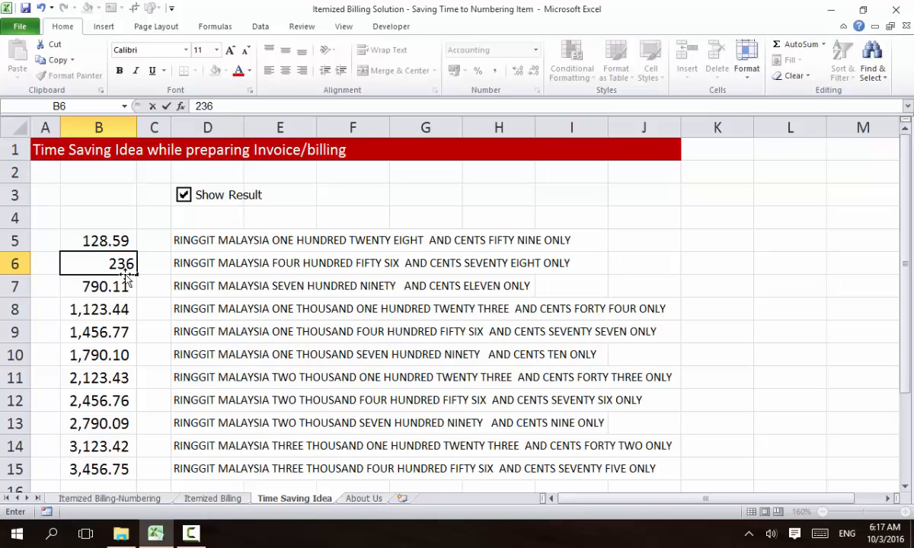
{"action": "type", "text": "."}
{"action": "type", "text": "5"}
{"action": "key", "text": "BackSpace"}
{"action": "key", "text": "BackSpace"}
{"action": "type", "text": "523,423"}
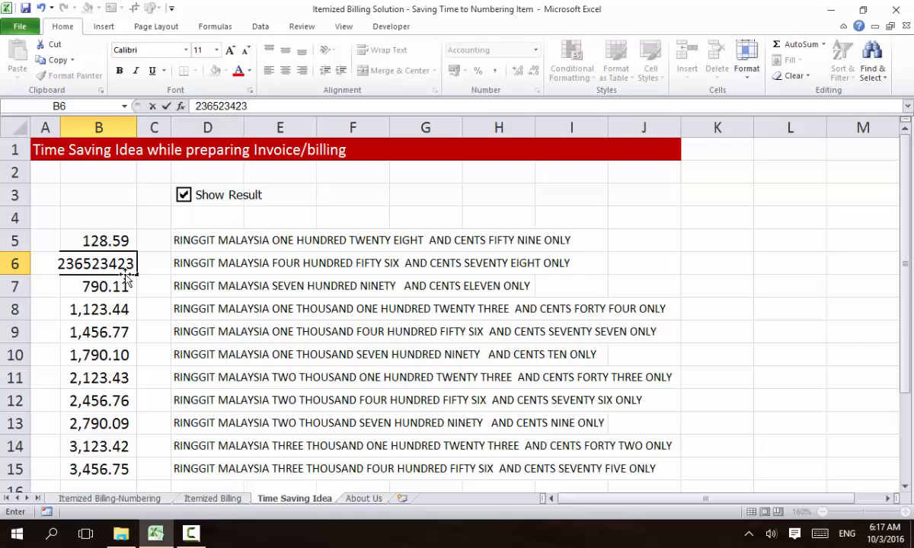
{"action": "type", "text": ".78"}
{"action": "key", "text": "Return"}
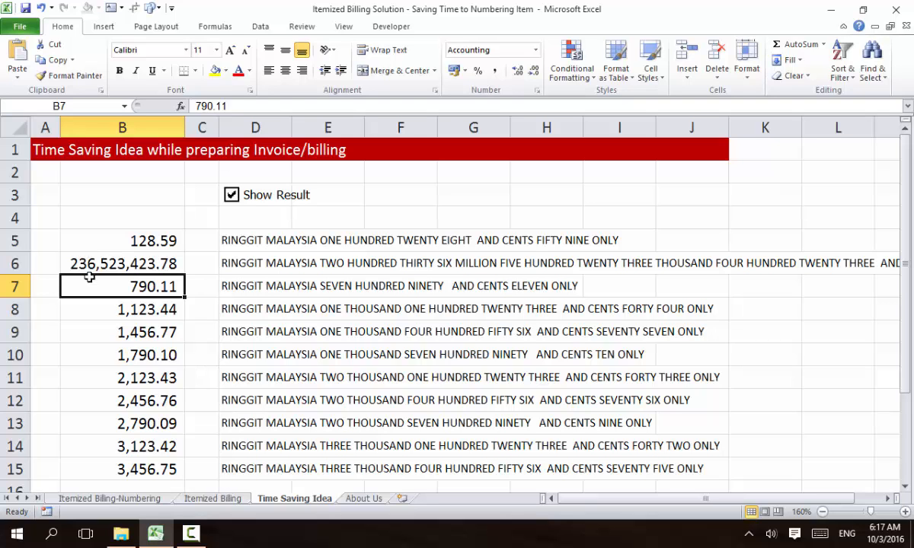
Step: Fill the B5:B6 series down to B10 with column B autofitted, and turn off Show Result
{"action": "left_click_drag", "start_coordinate": [137, 223], "coordinate": [185, 364]}
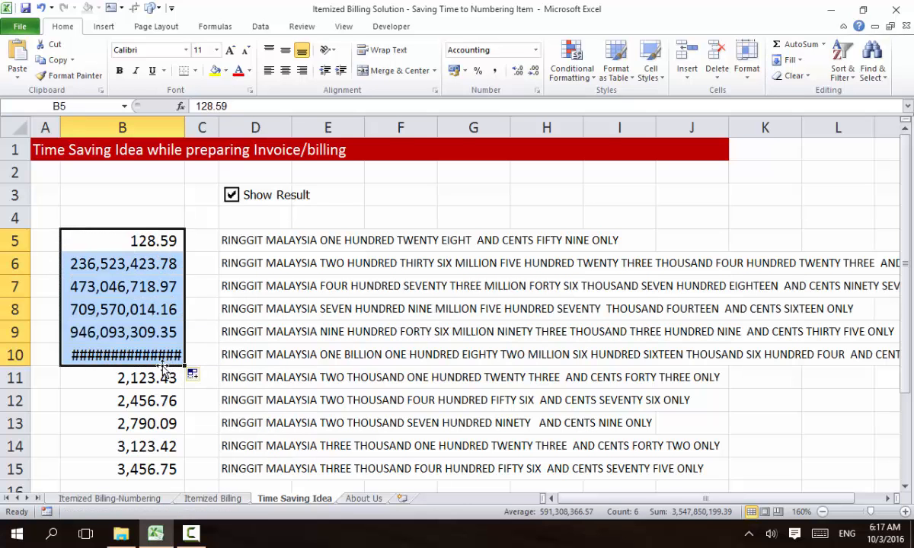
{"action": "double_click", "coordinate": [184, 122]}
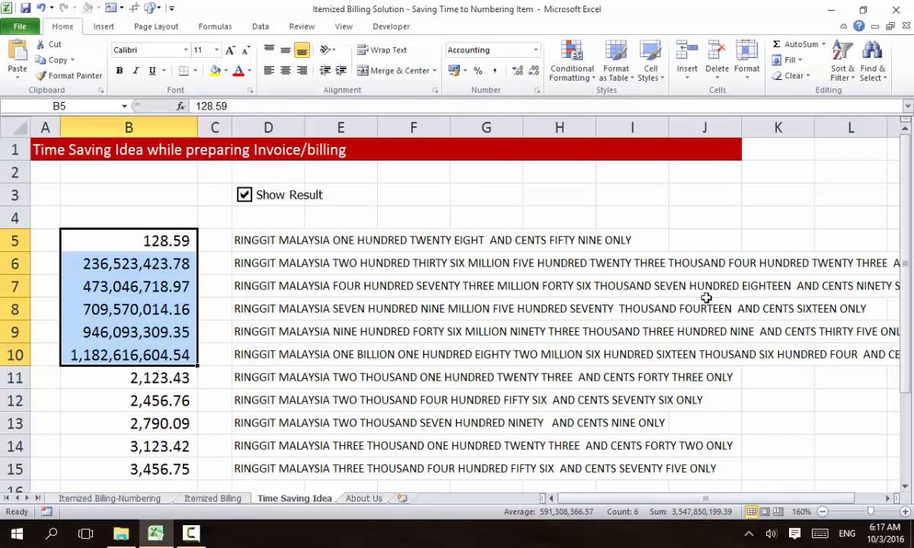
{"action": "left_click", "coordinate": [243, 201]}
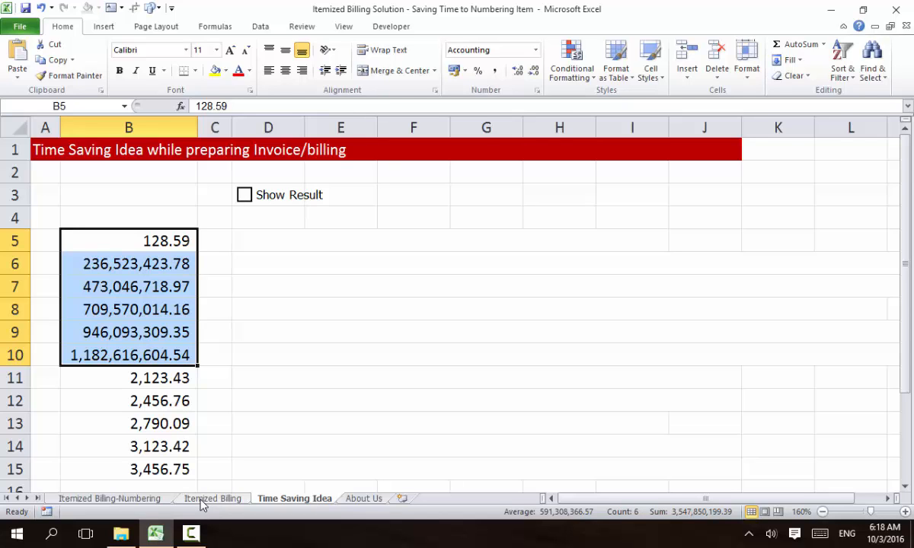
Step: On the About Us sheet, enter 3600 in E16 and 1800 in F16
{"action": "left_click", "coordinate": [363, 499]}
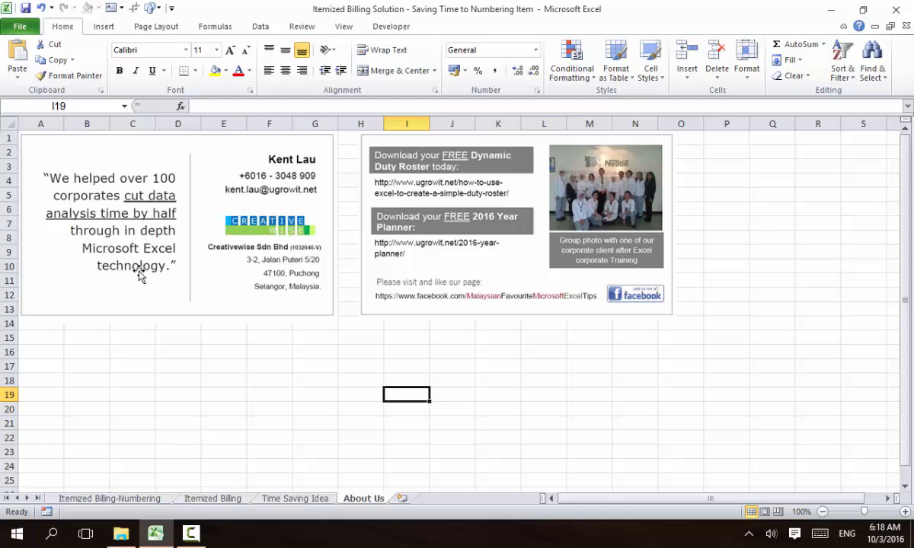
{"action": "left_click", "coordinate": [208, 364]}
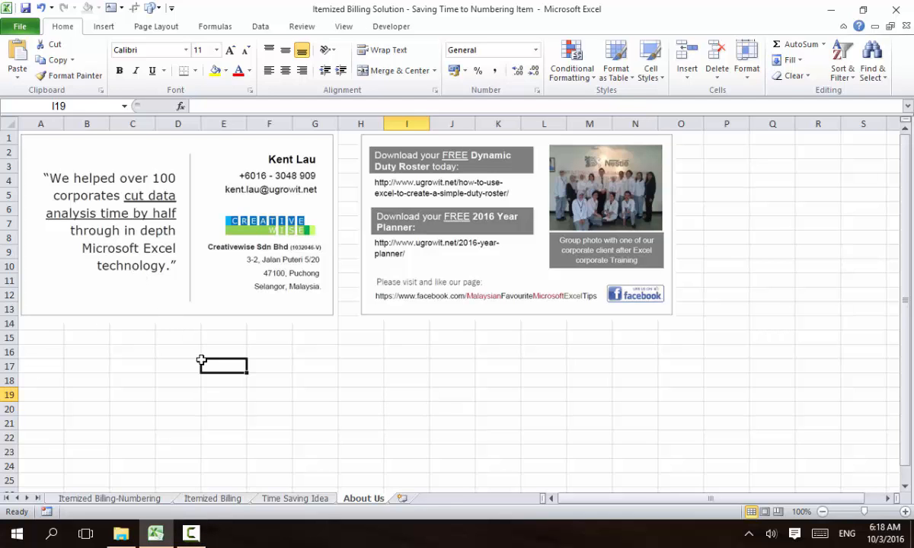
{"action": "left_click", "coordinate": [215, 349]}
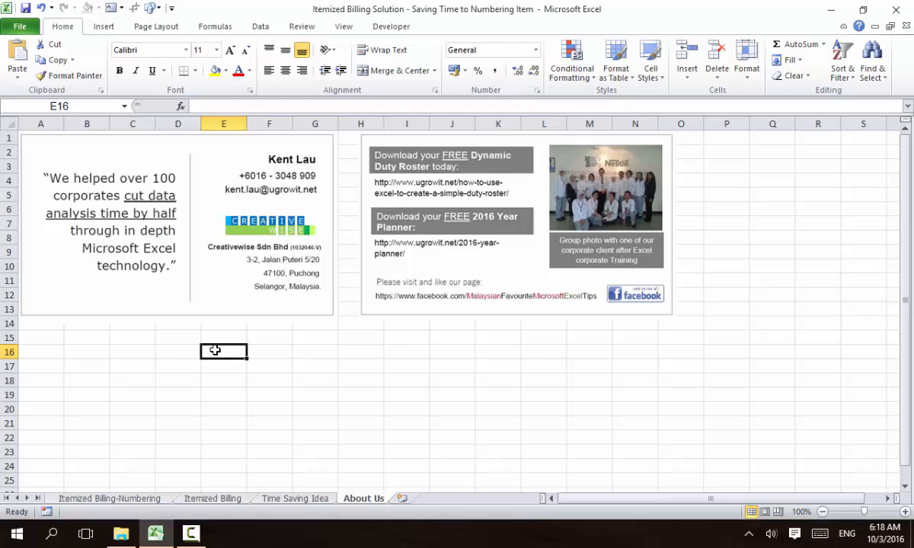
{"action": "double_click", "coordinate": [215, 350]}
{"action": "type", "text": "00"}
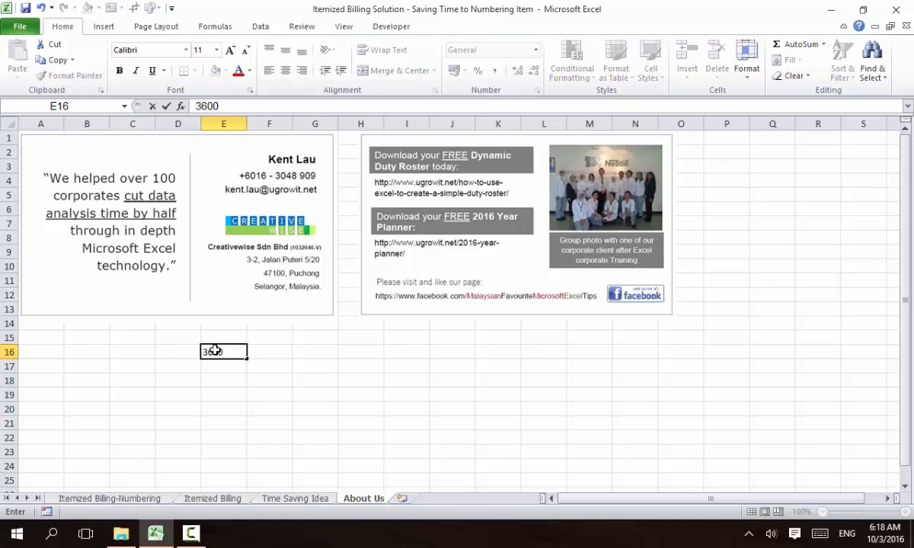
{"action": "key", "text": "Tab"}
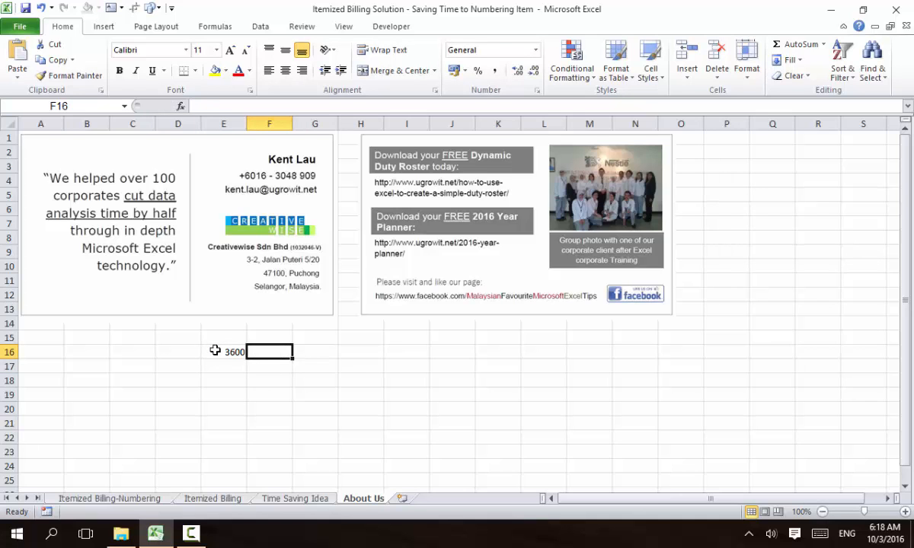
{"action": "type", "text": "1"}
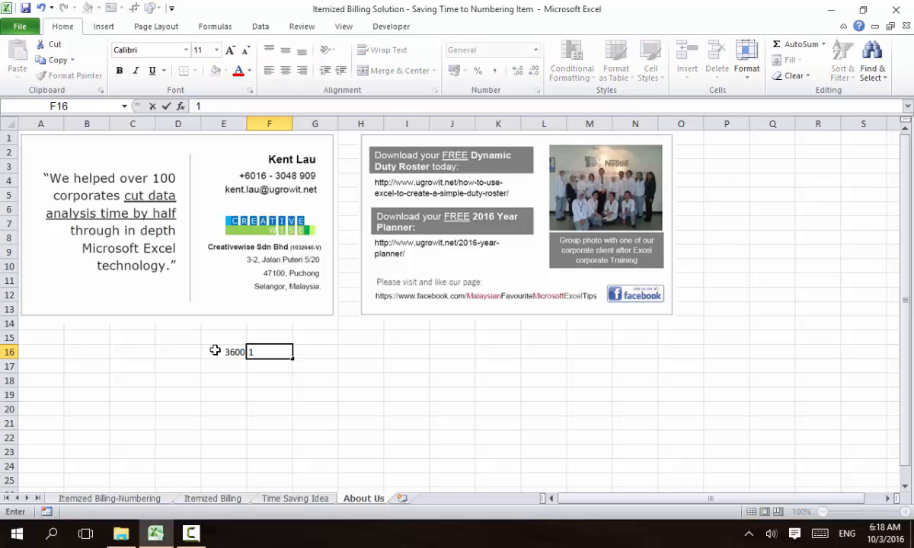
{"action": "type", "text": "800"}
{"action": "key", "text": "Tab"}
Step: Enter the formula =F16/E16 in G16 to divide the second number by the first
{"action": "type", "text": "="}
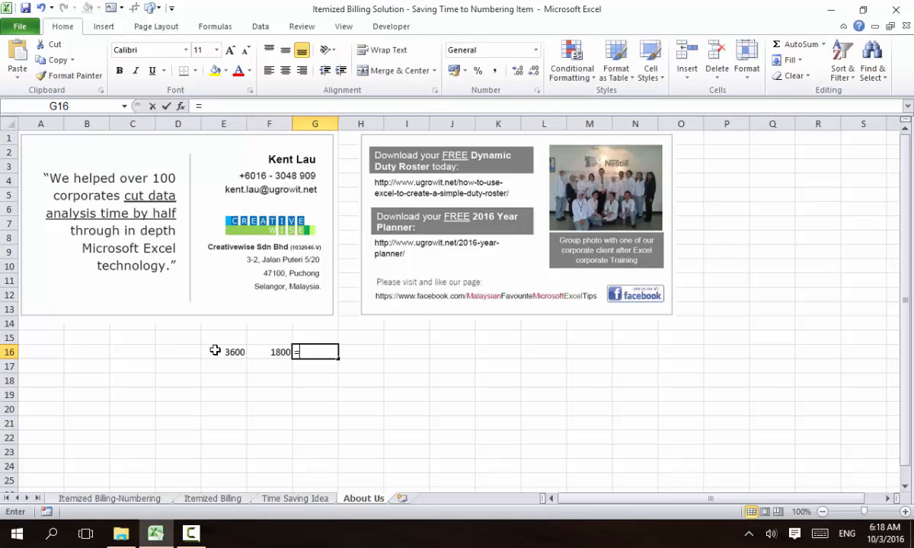
{"action": "left_click", "coordinate": [270, 352]}
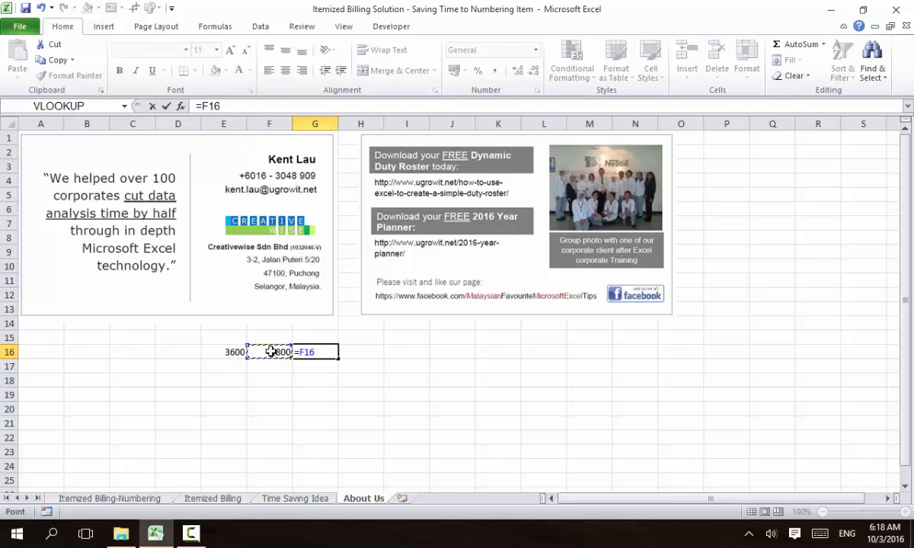
{"action": "type", "text": "/"}
{"action": "left_click", "coordinate": [233, 354]}
{"action": "key", "text": "Return"}
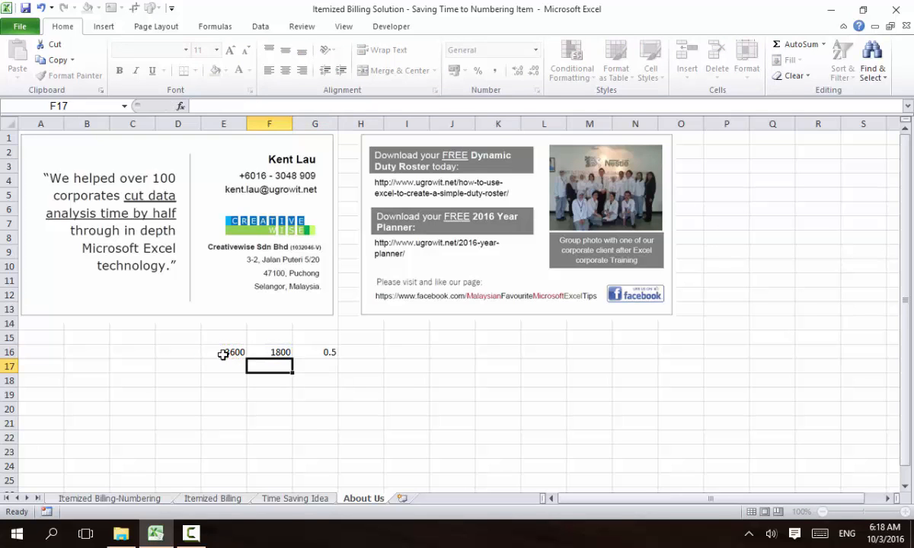
Step: Widen column G slightly and change the value in F16 to 1
{"action": "left_click", "coordinate": [314, 350]}
{"action": "left_click", "coordinate": [276, 351]}
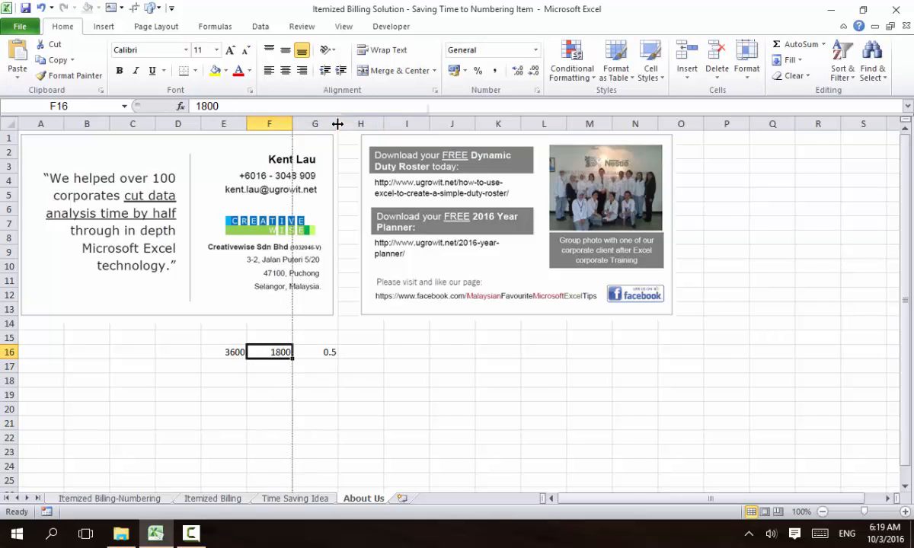
{"action": "mouse_move", "coordinate": [337, 124]}
{"action": "left_mouse_down"}
{"action": "mouse_move", "coordinate": [312, 124]}
{"action": "mouse_move", "coordinate": [351, 124]}
{"action": "left_mouse_up"}
{"action": "type", "text": "1"}
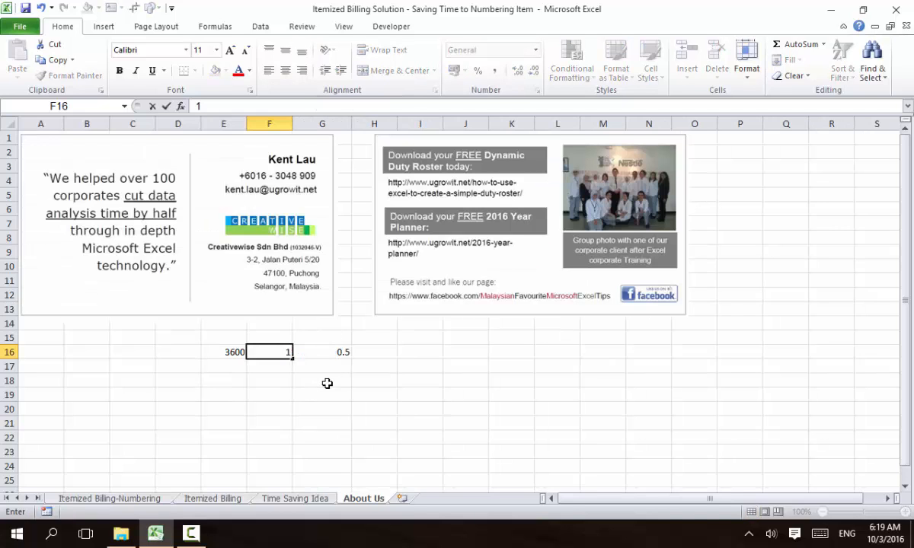
{"action": "left_click", "coordinate": [327, 383]}
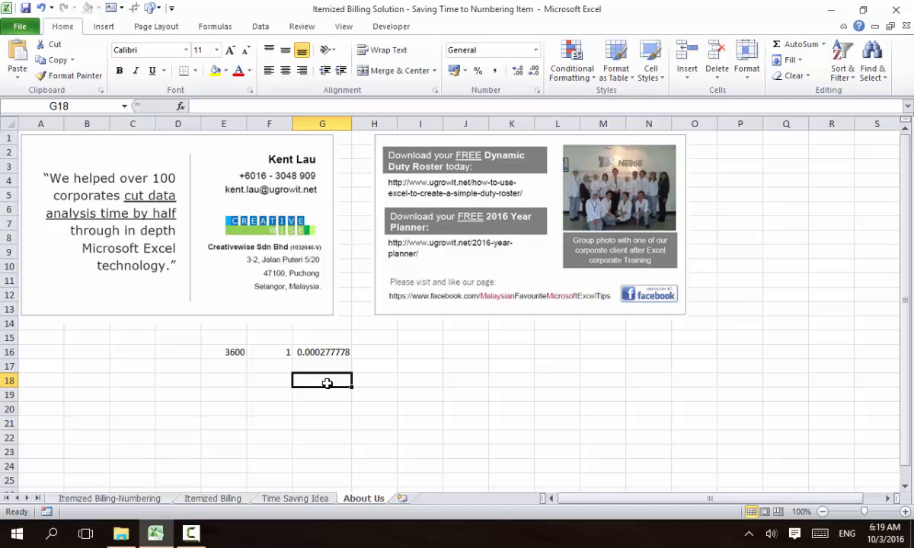
Step: Change the G16 formula to =1-F16/E16 to calculate the share of time saved
{"action": "left_click", "coordinate": [323, 351]}
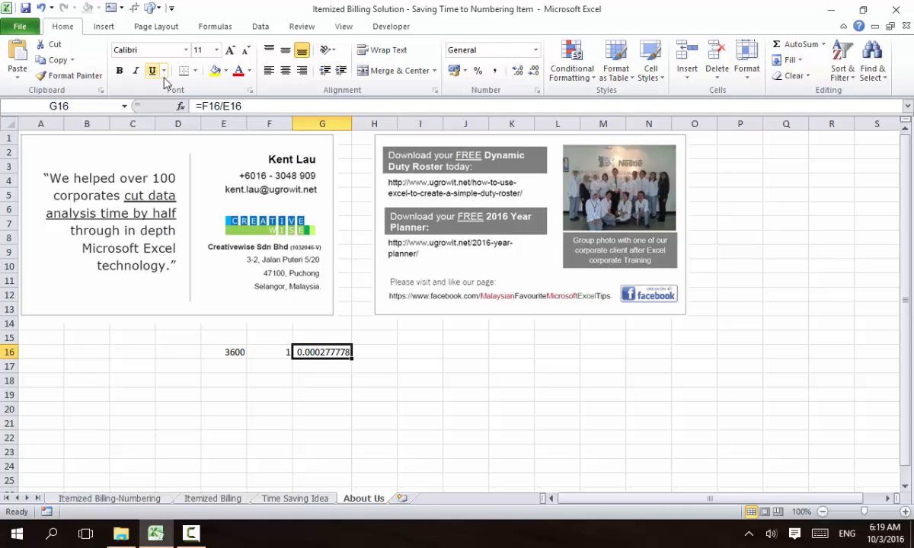
{"action": "left_click", "coordinate": [204, 106]}
{"action": "type", "text": "1-"}
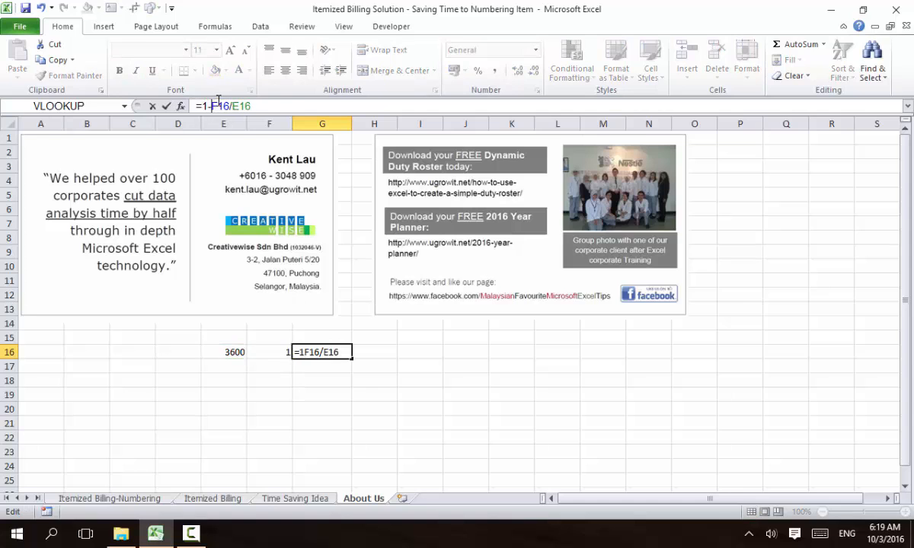
{"action": "key", "text": "Return"}
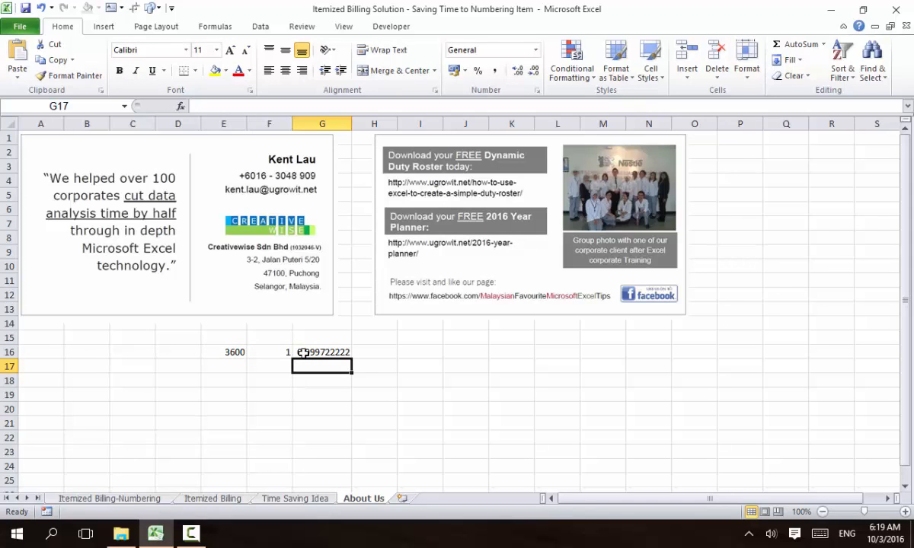